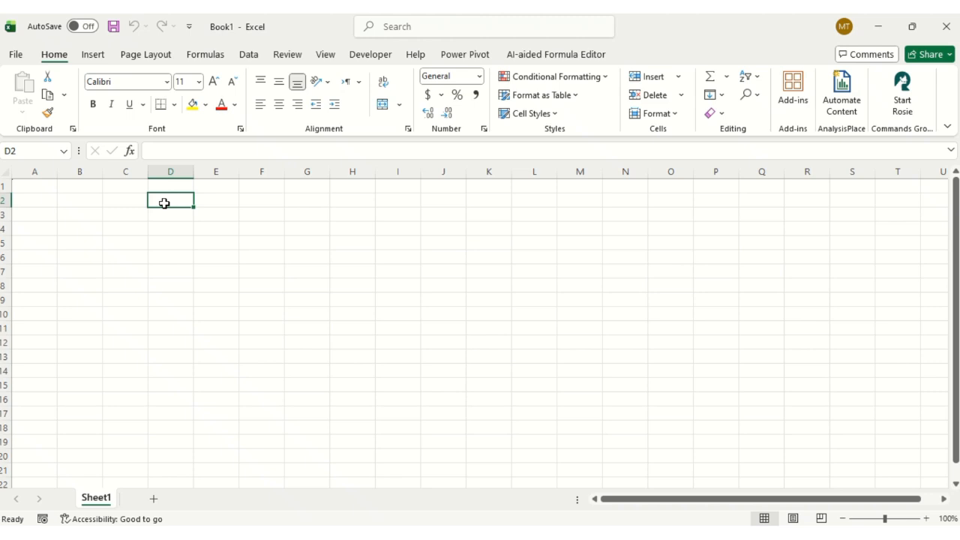
Step: Enter monitor, keyboard and mouse in cells D2 to D4
type("ni")
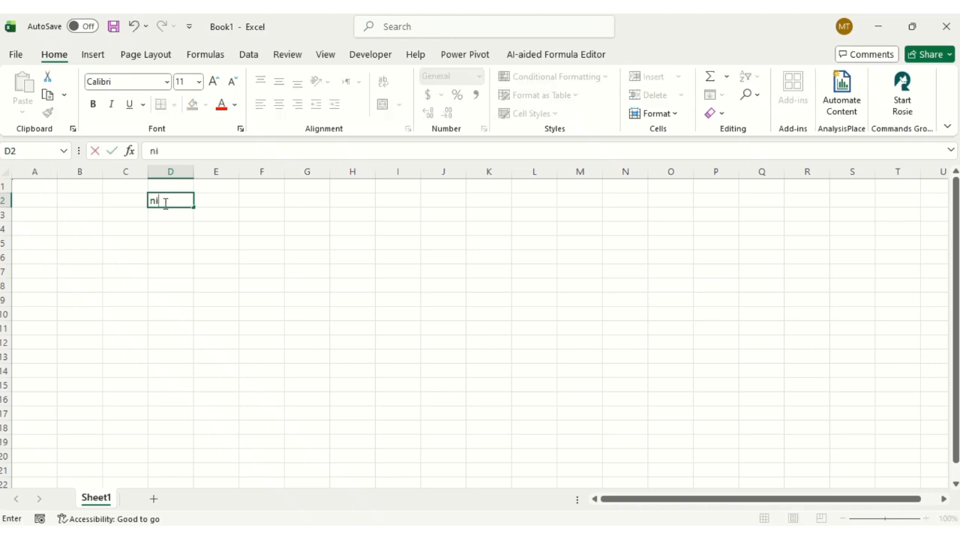
key("BackSpace")
type("monitor")
key("Return")
type("keyboard")
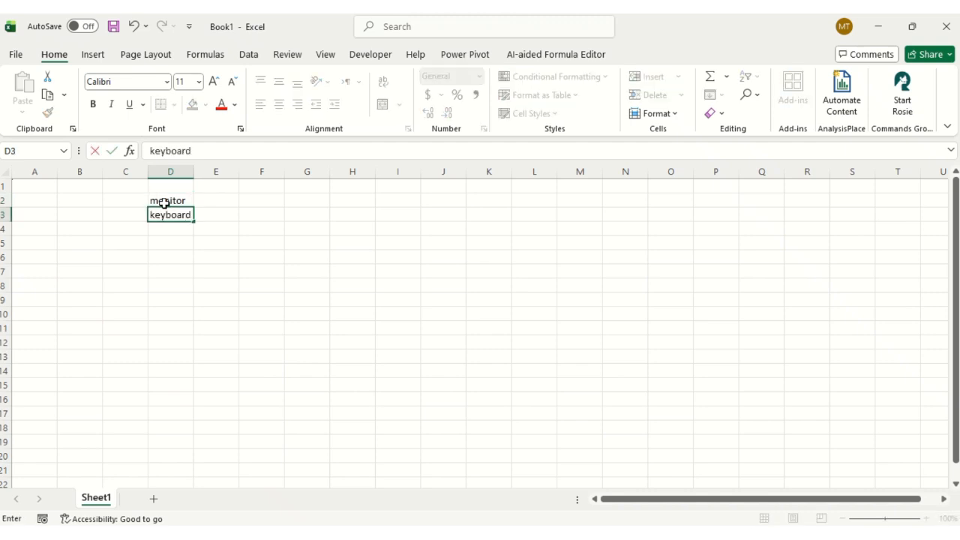
key("Return")
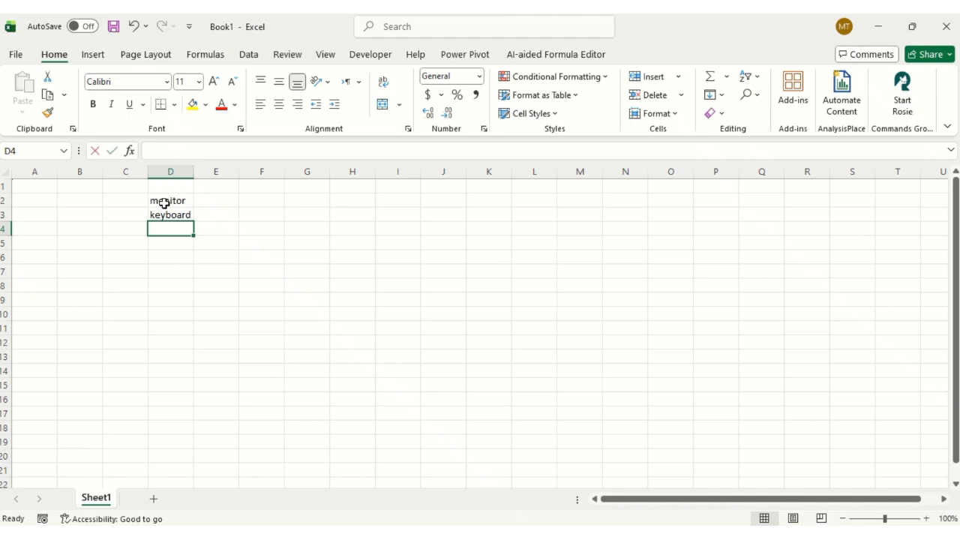
type("mouse")
key("Return")
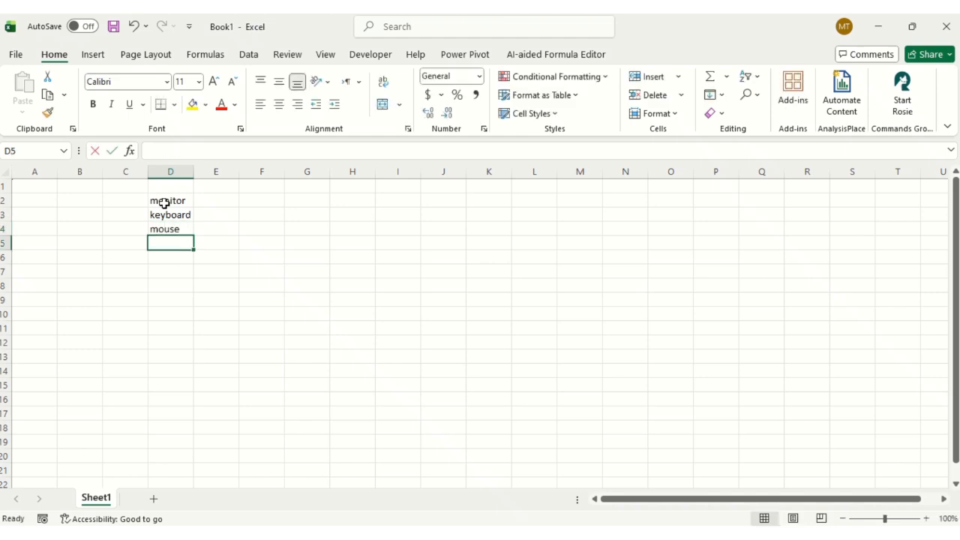
Step: Continue the list with printer, laptop and computer in cells D5 to D7
type("pri")
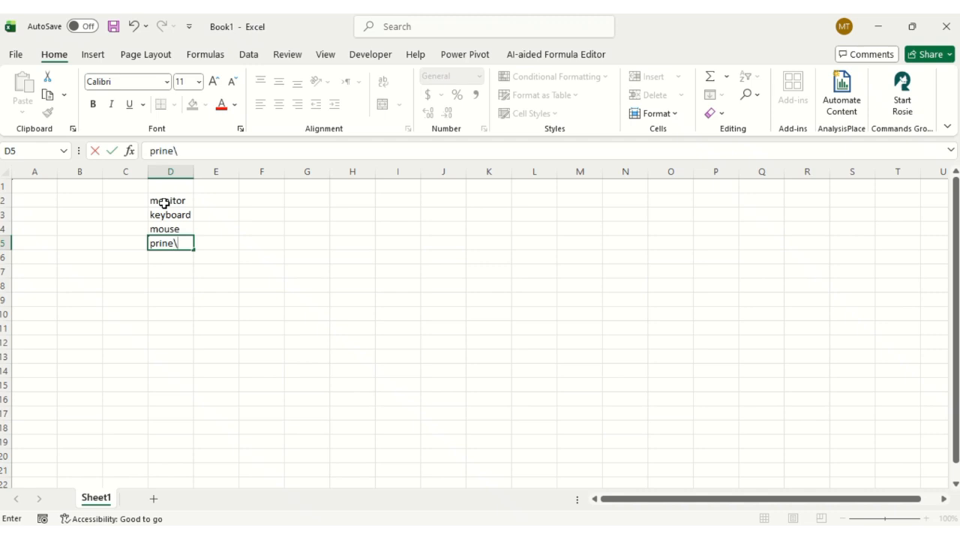
type("nte")
key("BackSpace")
type("ter")
key("Return")
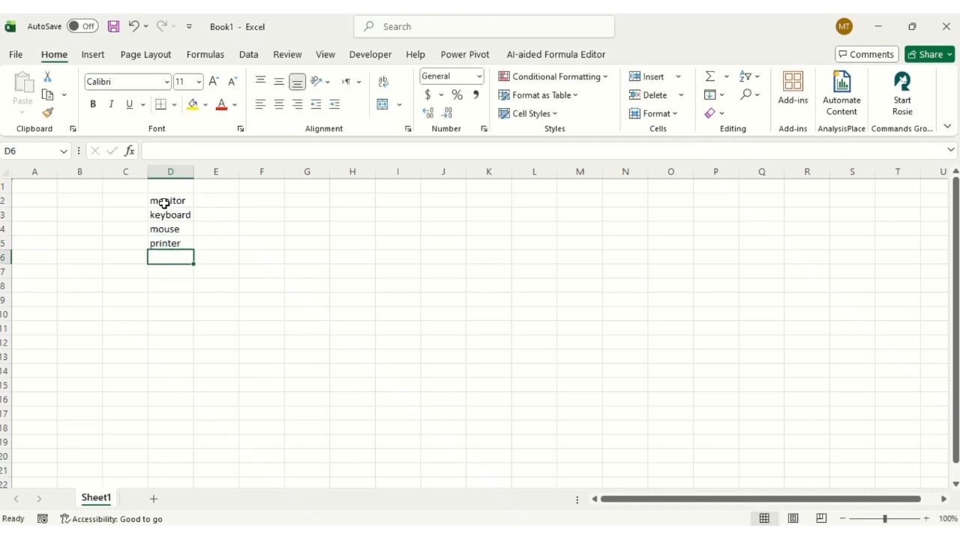
type("lap")
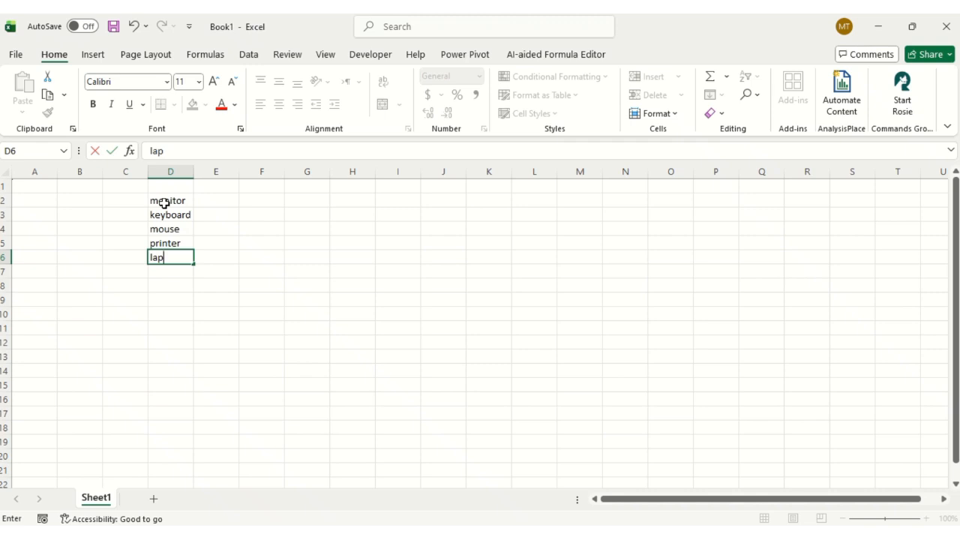
type("top")
key("Return")
type("computer")
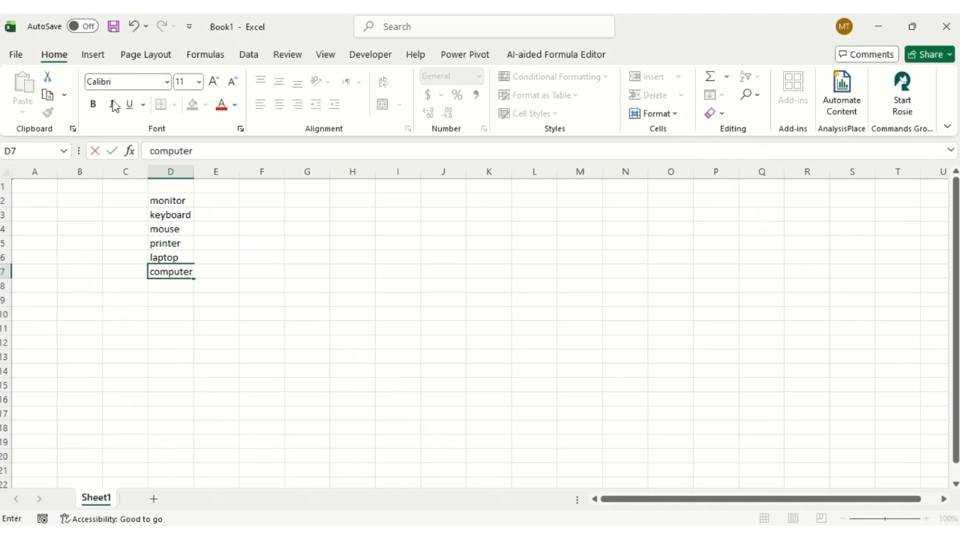
Step: Enter the headers DVICES, UPPER, LOWER, PROPER and NOW in cells D1 to H1
left_click(165, 185)
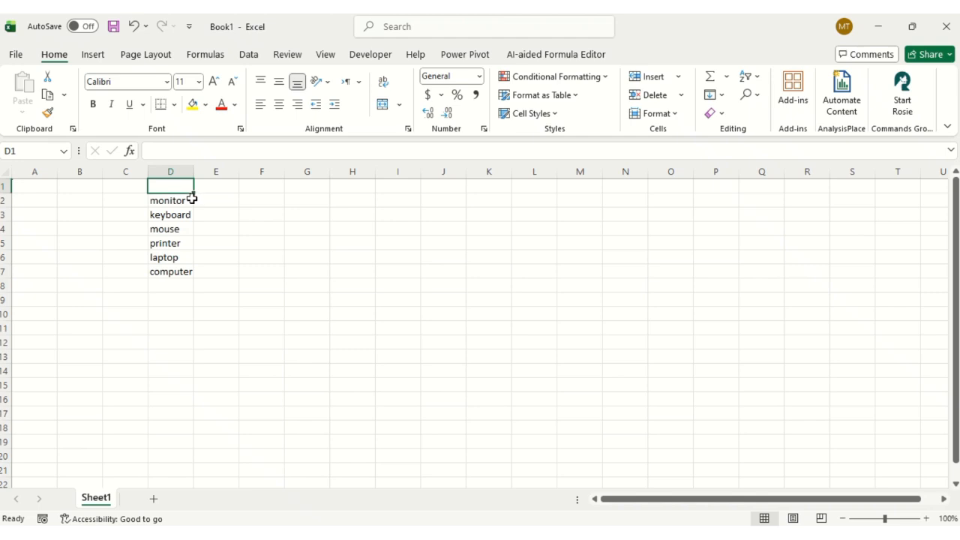
type("DVICES")
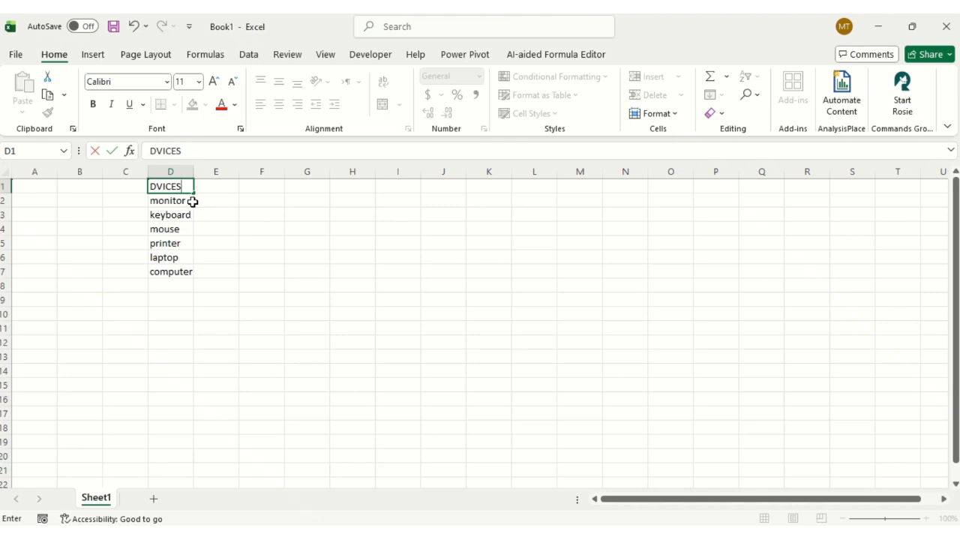
key("Tab")
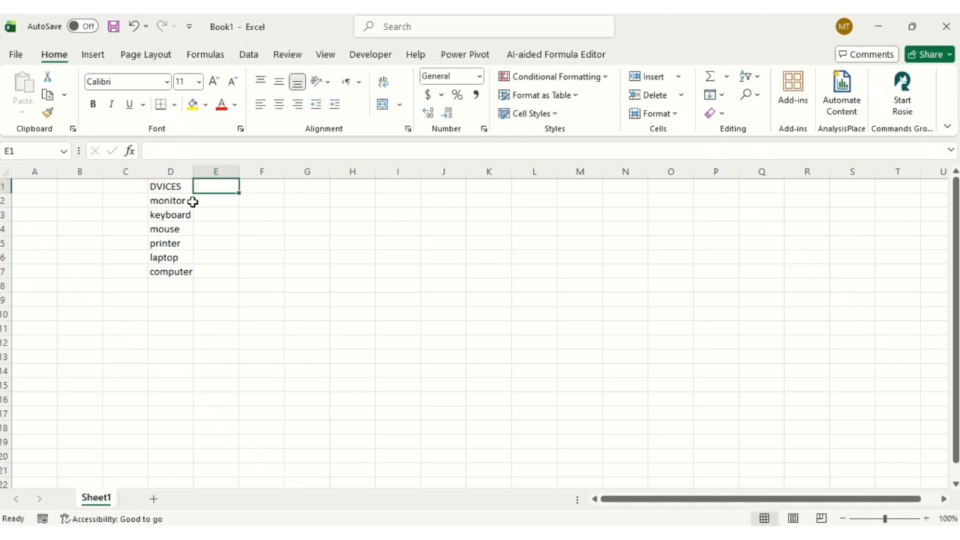
type("UPPER")
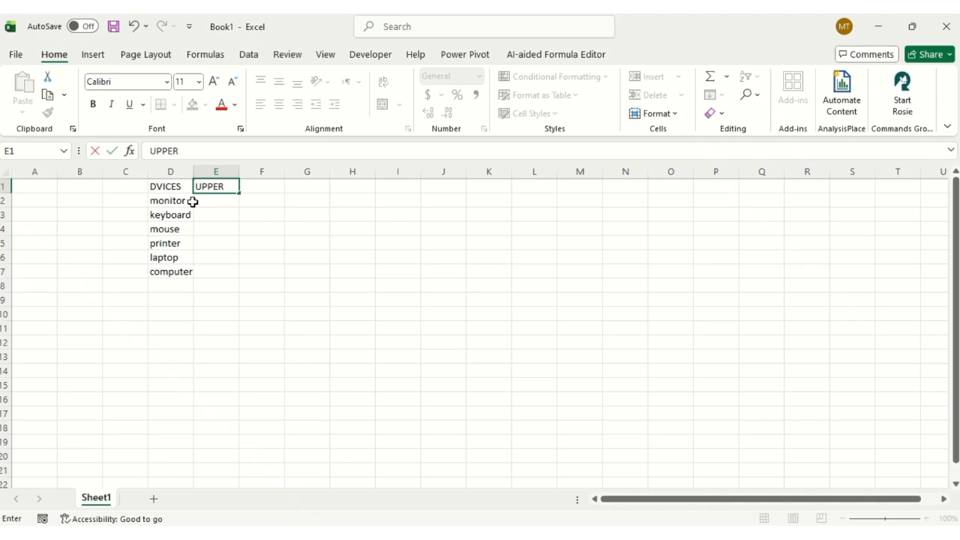
key("Tab")
type("LOWER")
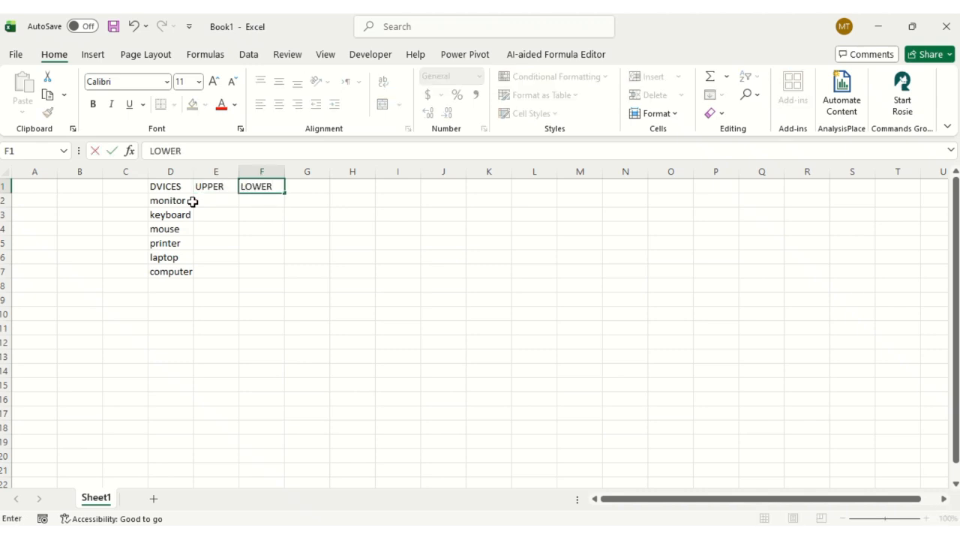
key("Tab")
type("PROPER")
key("Tab")
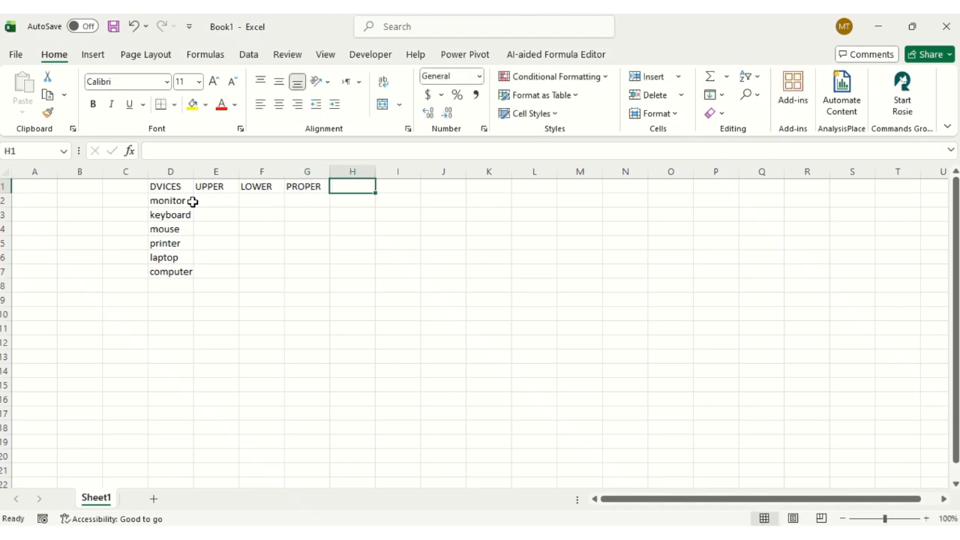
type("NOW")
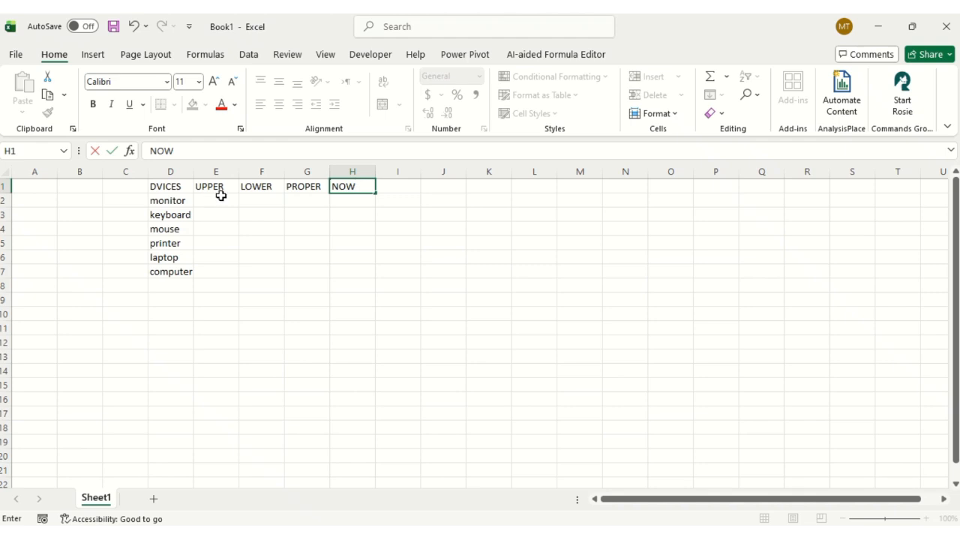
left_click(218, 197)
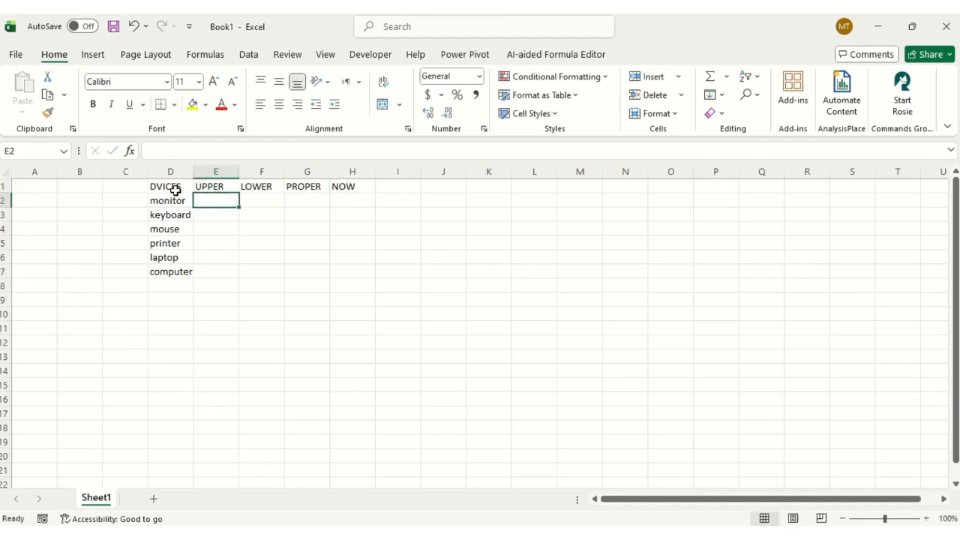
Step: Make the header row D1:H1 bold
left_click(178, 190)
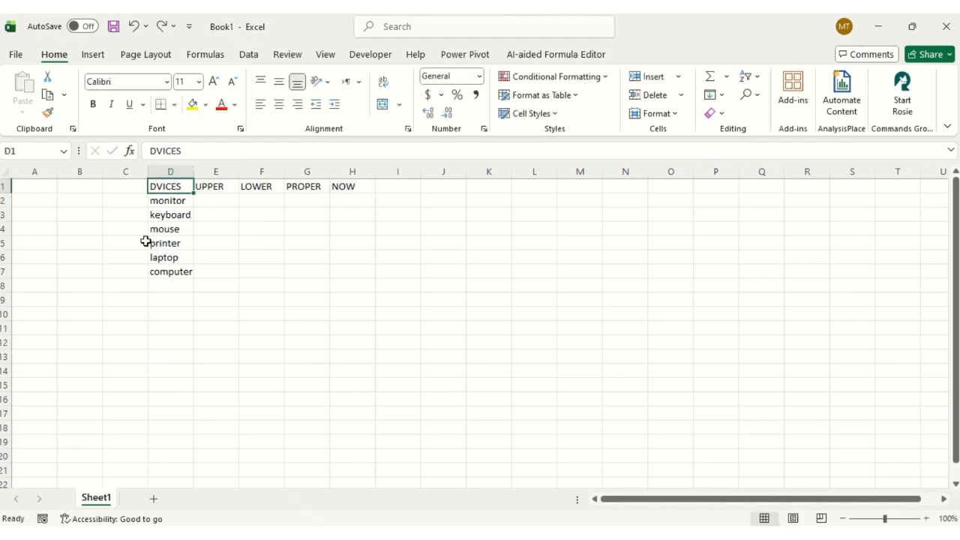
left_click_drag(172, 183, 341, 187)
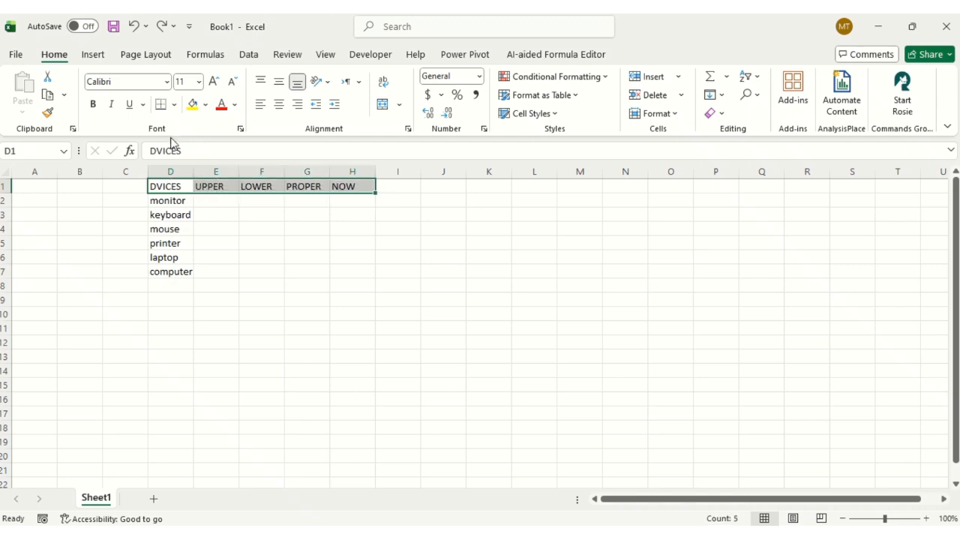
left_click(94, 104)
left_click_drag(173, 187, 347, 256)
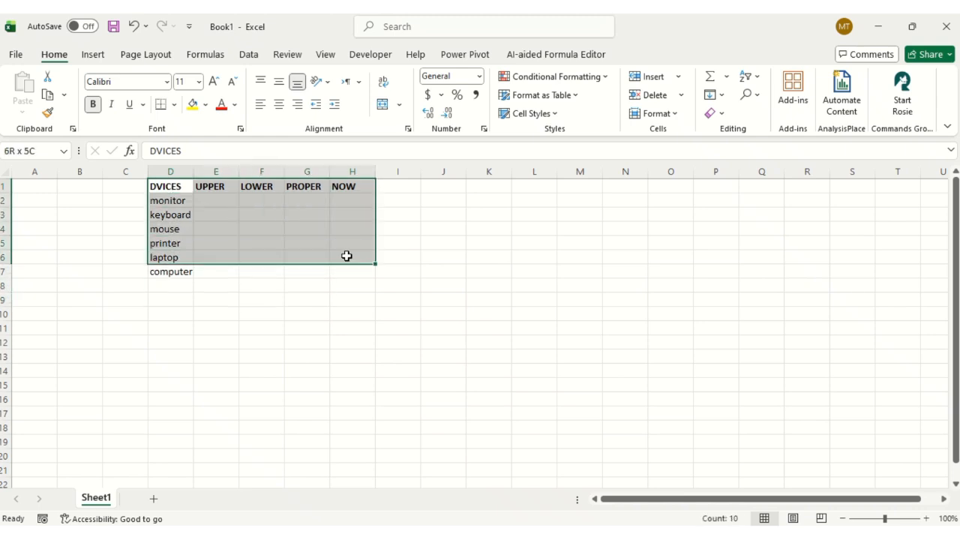
left_click(347, 258)
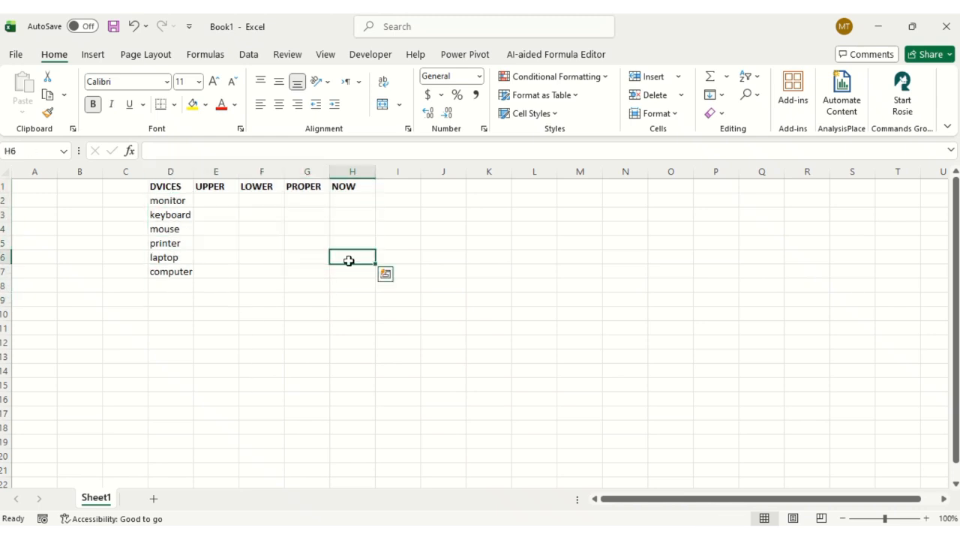
double_click(171, 186)
left_click_drag(171, 186, 320, 278)
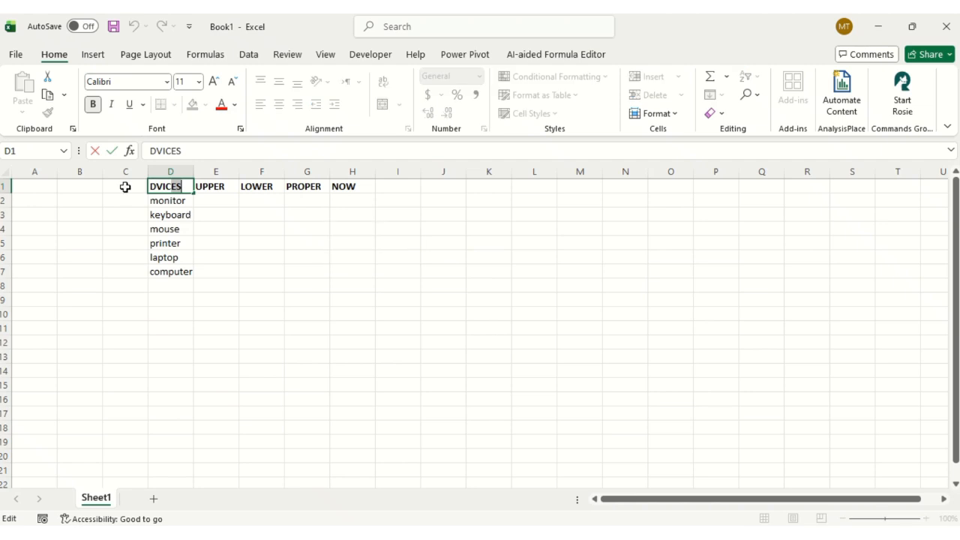
left_click(162, 187)
left_click_drag(200, 225, 182, 192)
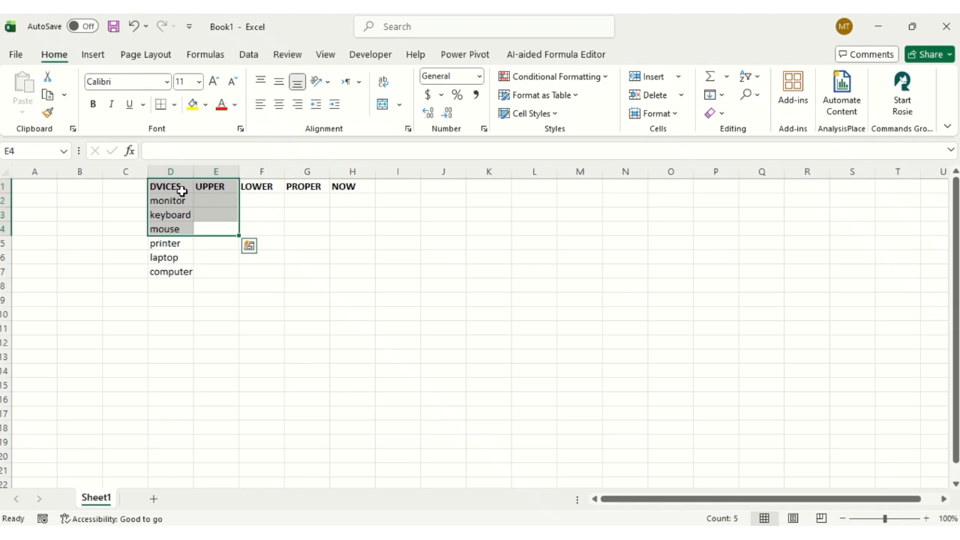
left_click(181, 191)
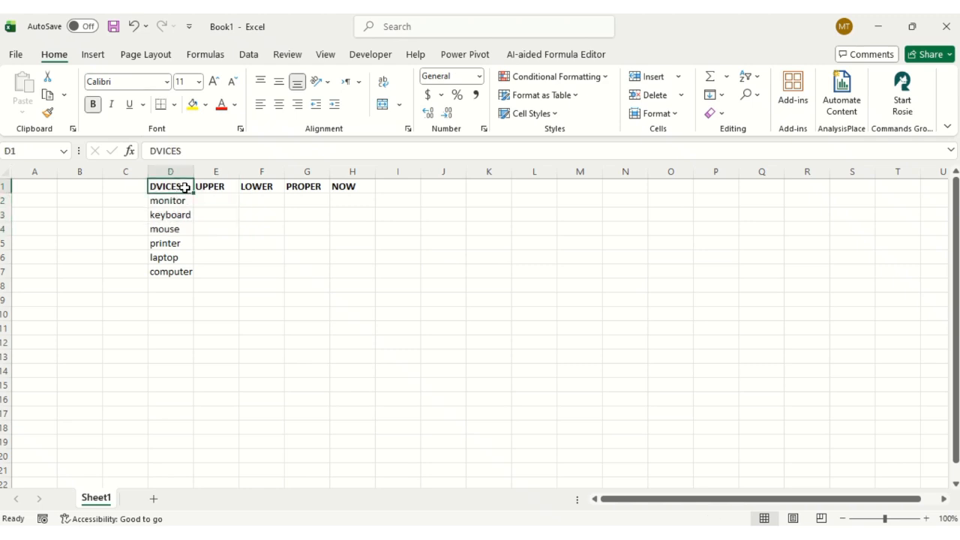
Step: Increase the font size of the whole table D1:H7 to 22
left_click_drag(184, 188, 373, 275)
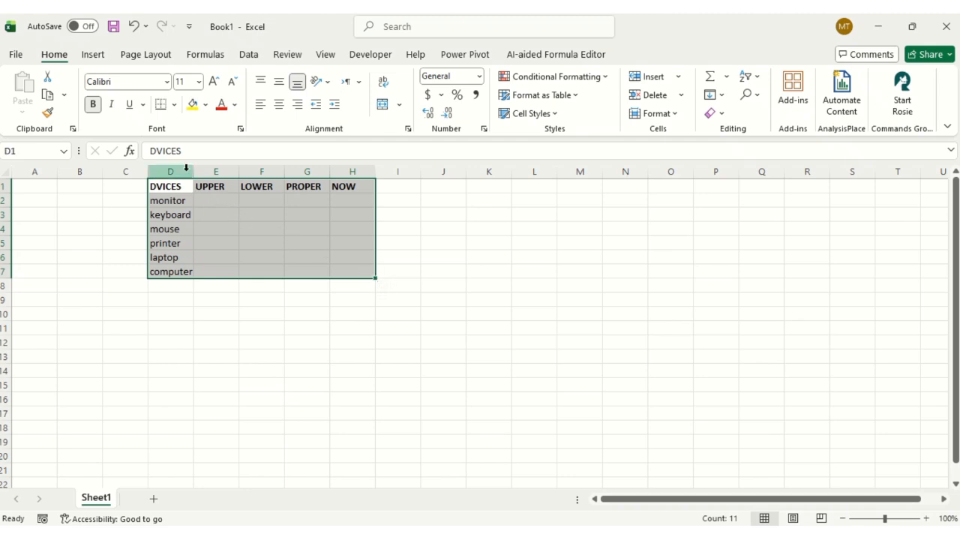
left_click(218, 80)
left_click(216, 80)
left_click(215, 81)
left_click(214, 80)
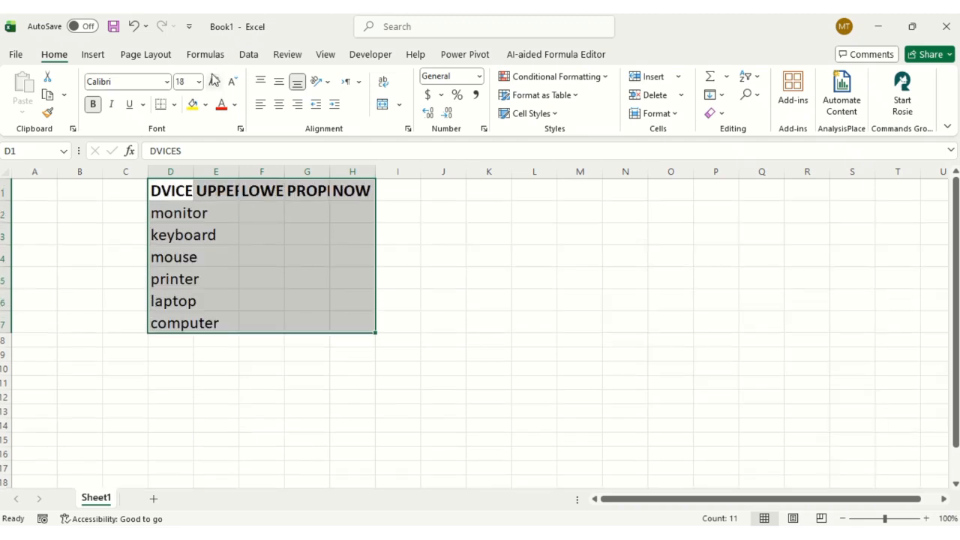
left_click(215, 81)
left_click(214, 80)
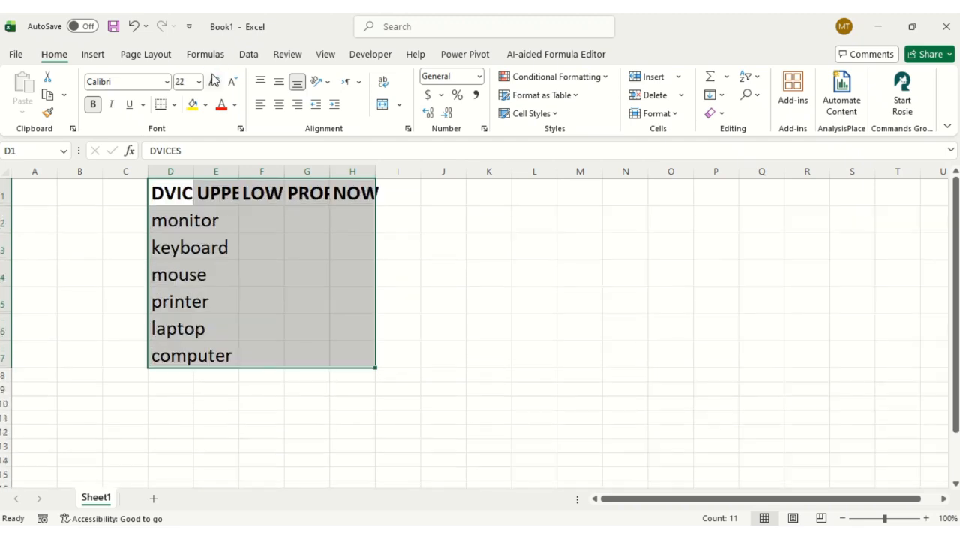
Step: Autofit the widths of columns D, E, F and G to their contents
double_click(193, 172)
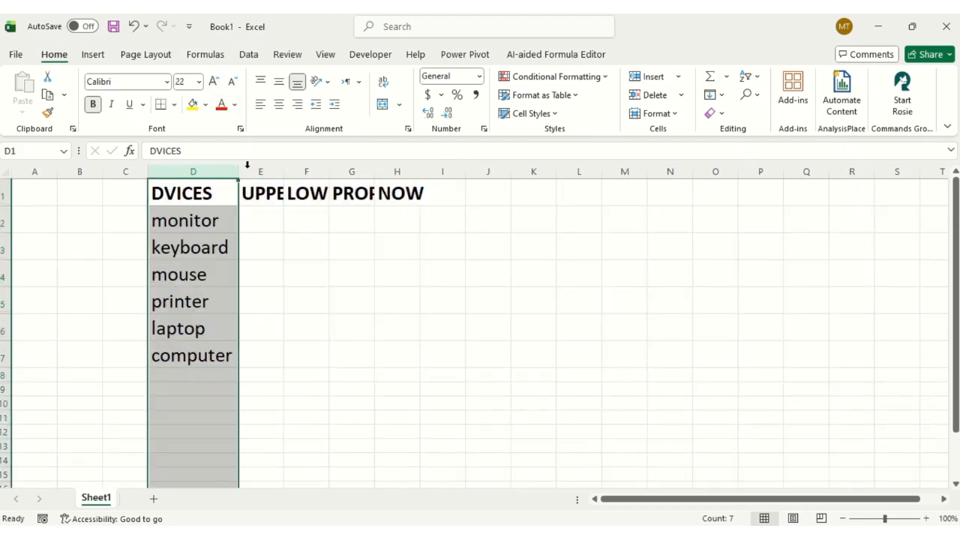
double_click(284, 165)
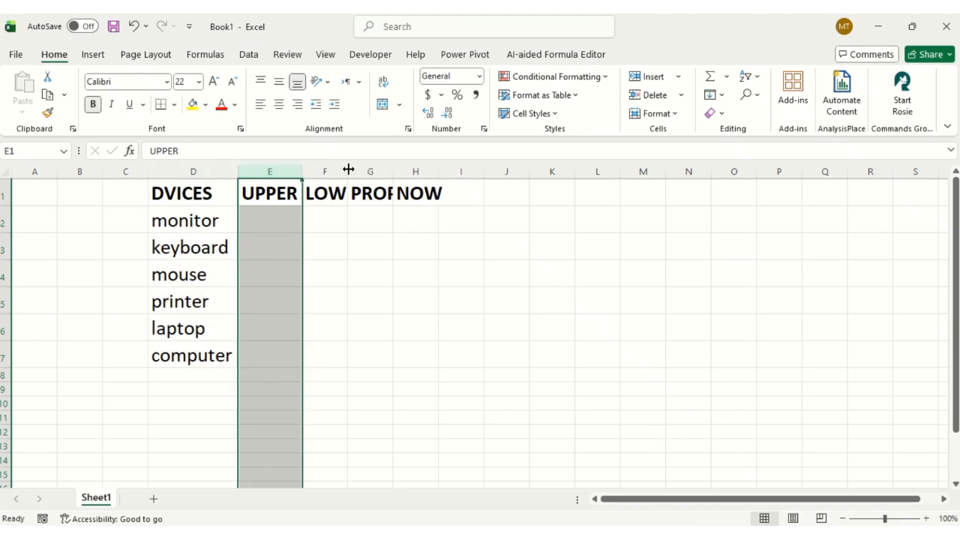
double_click(347, 168)
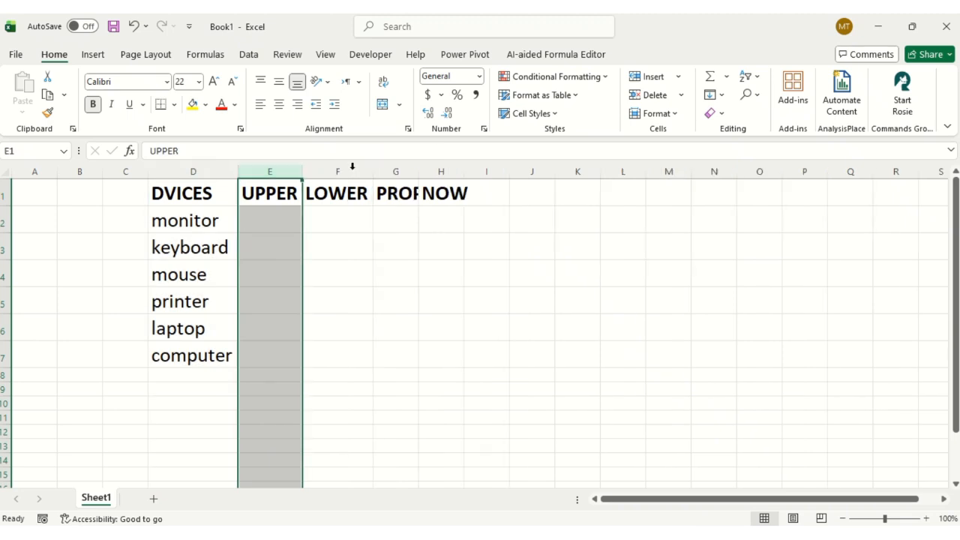
double_click(420, 167)
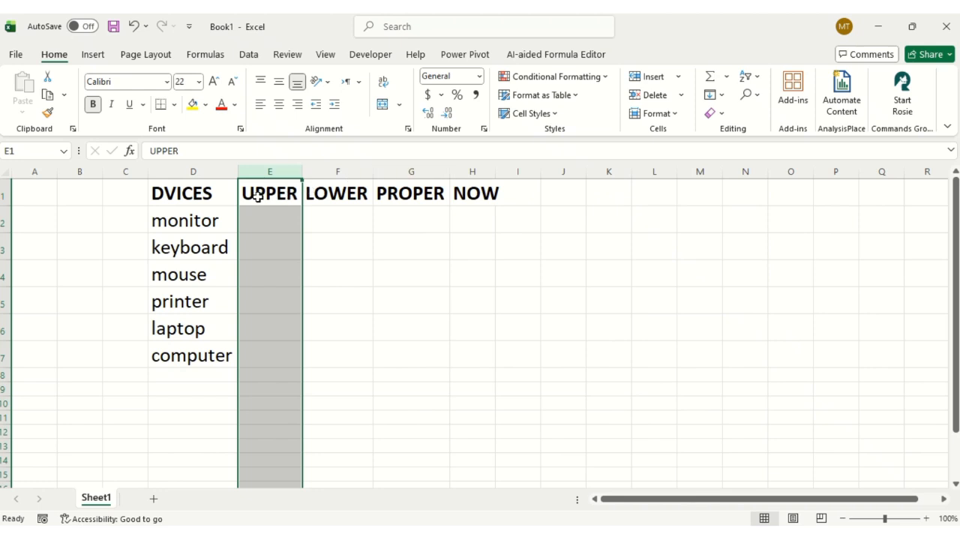
Step: Apply all borders to the table range D1:H7
left_click(221, 186)
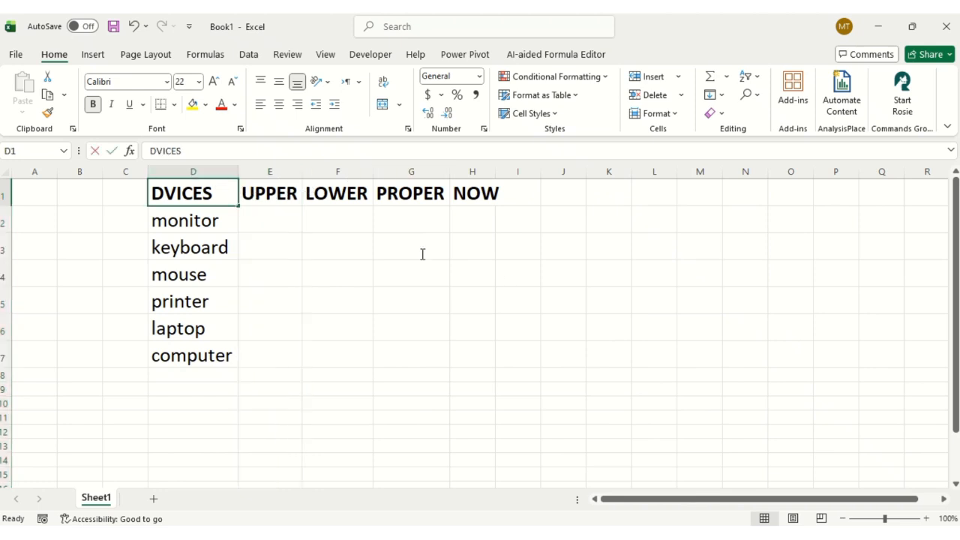
key("F2")
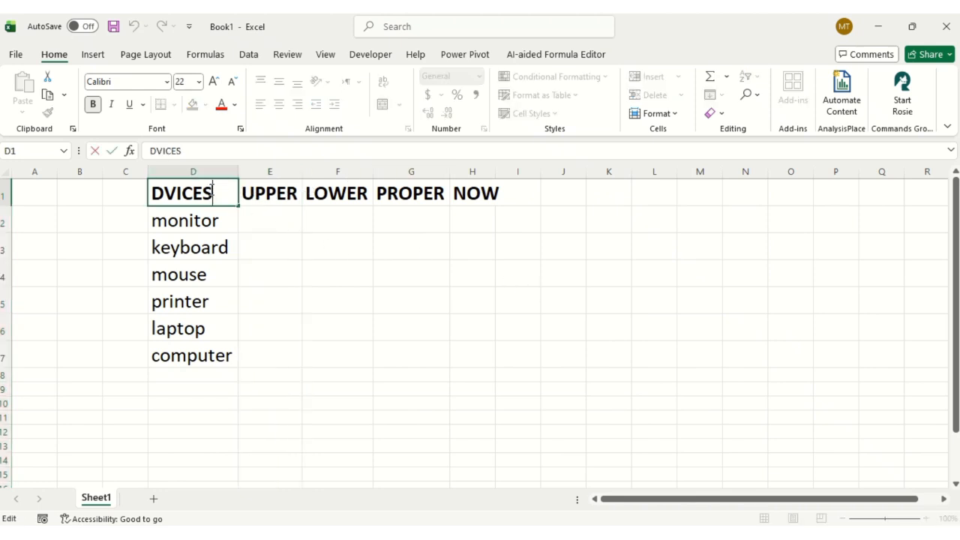
left_click_drag(255, 217, 483, 358)
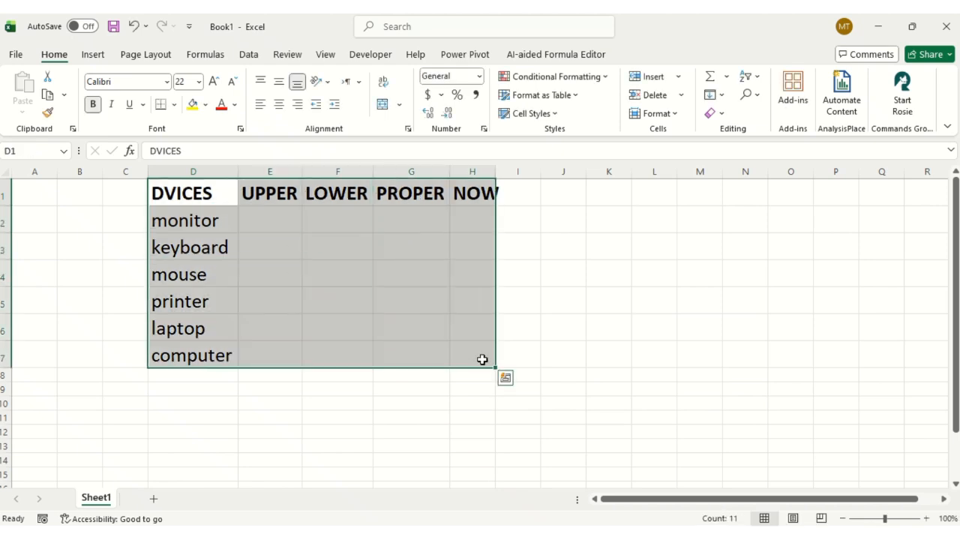
left_click(176, 105)
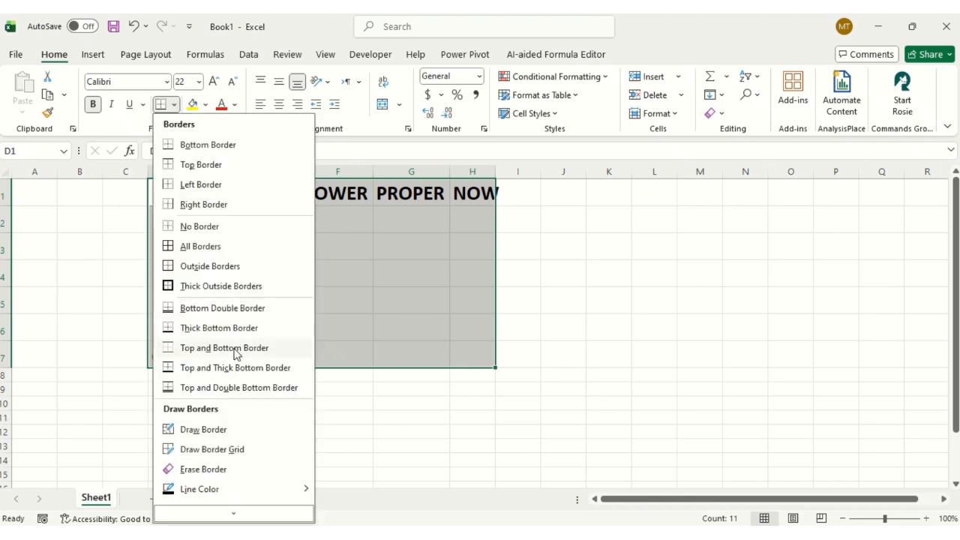
left_click(198, 248)
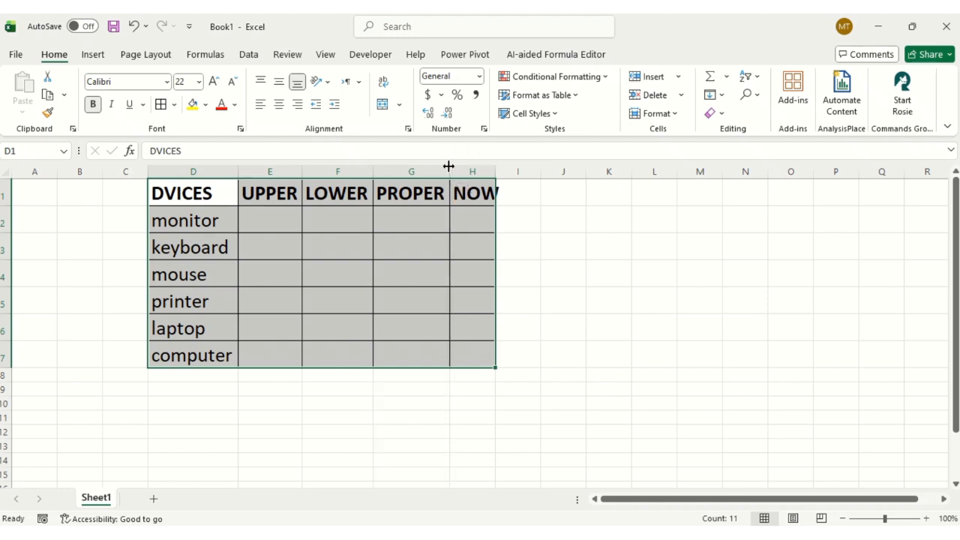
Step: Autofit the width of column H and enter the formula =UPPER(D2) in cell E2
double_click(496, 174)
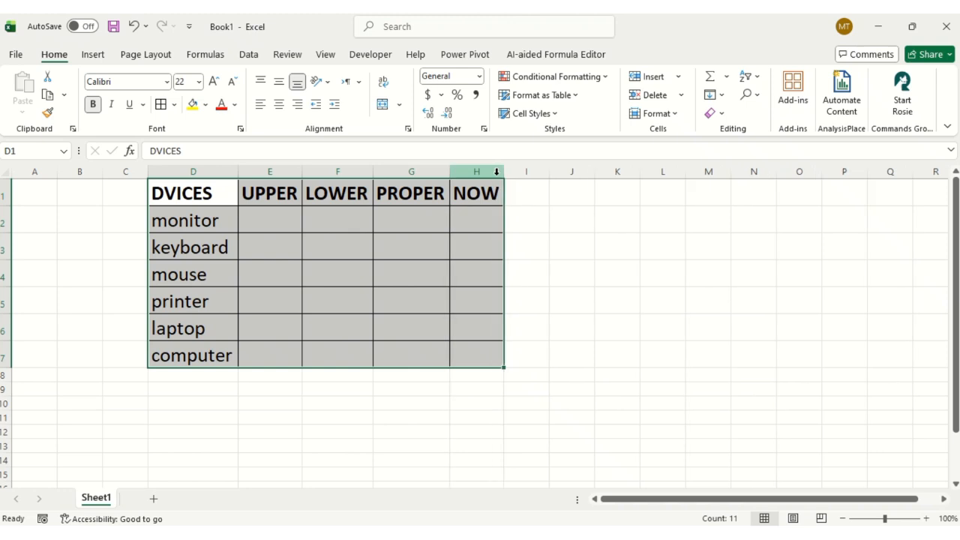
left_click(278, 225)
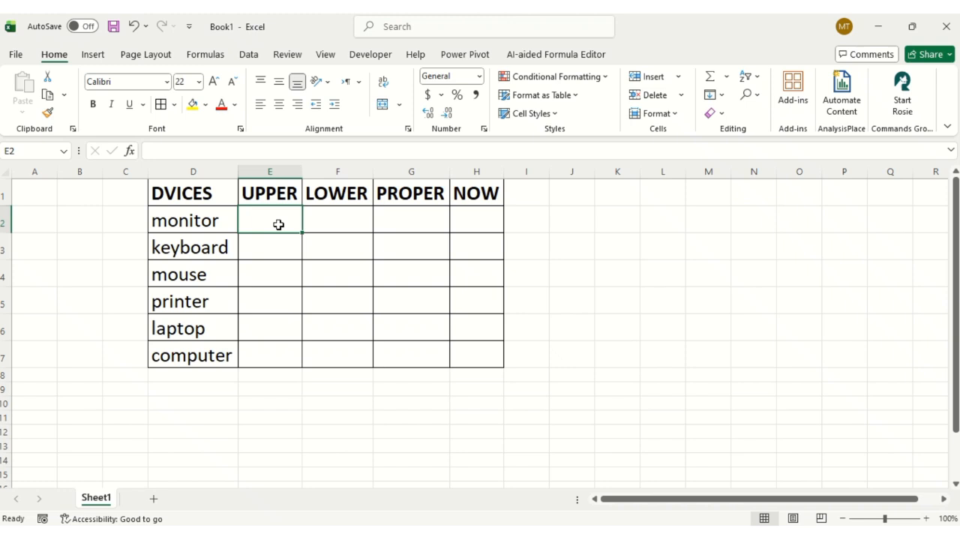
type("=")
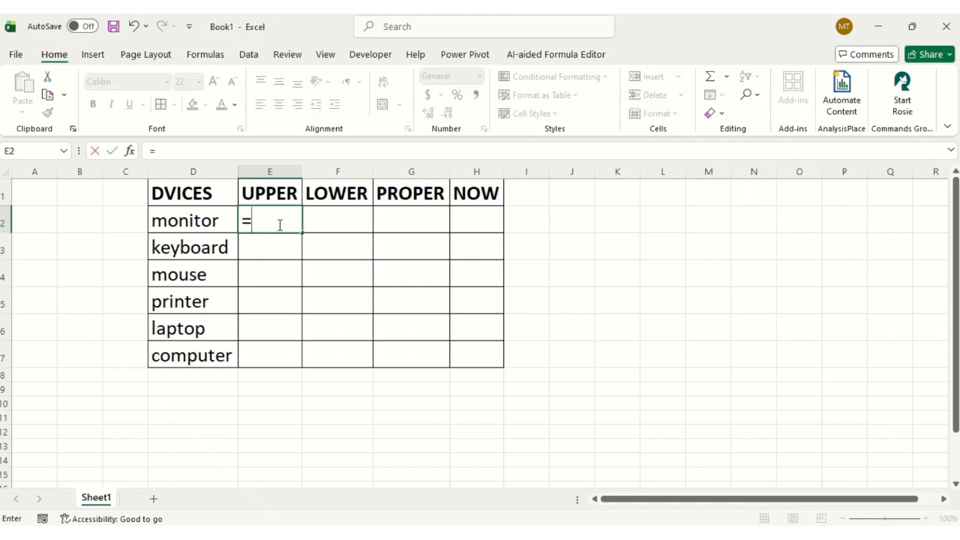
type("UPPER")
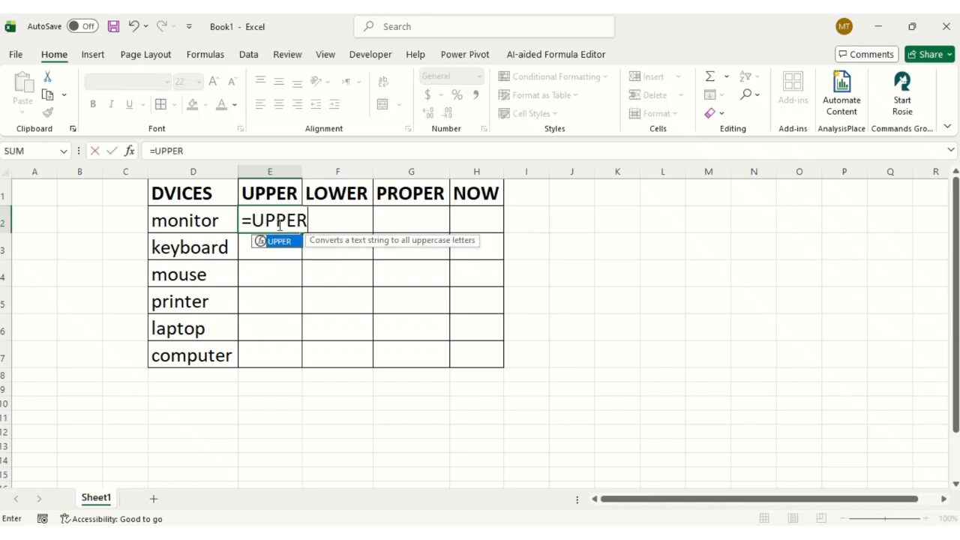
type("(")
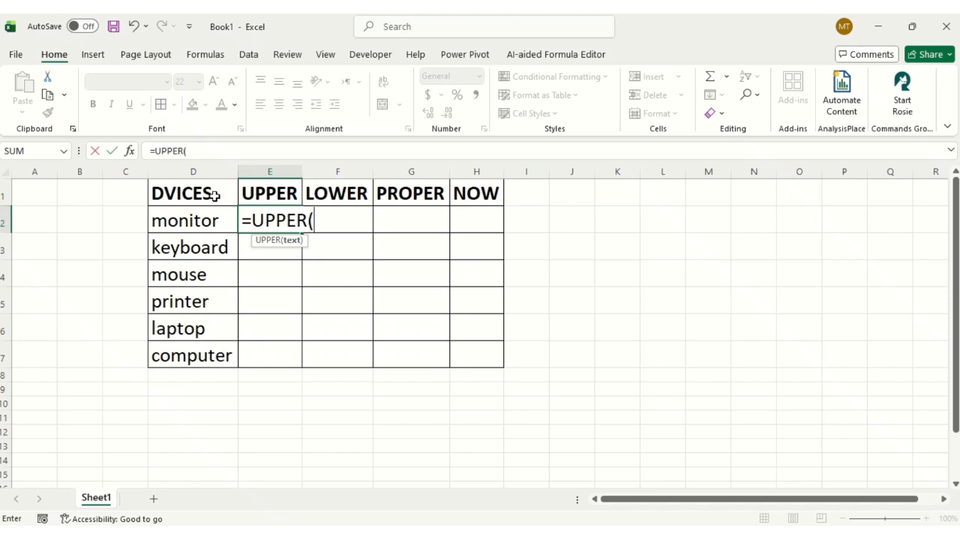
left_click(185, 228)
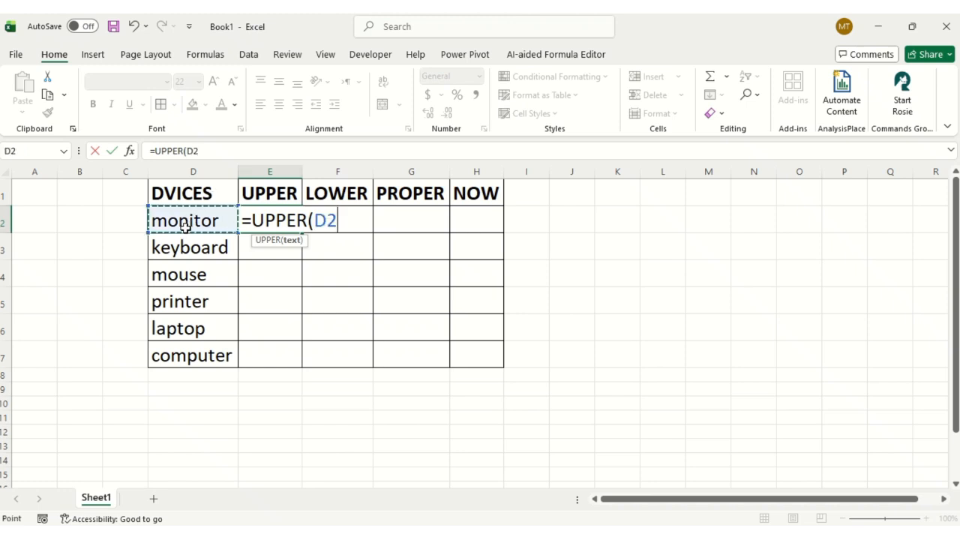
type(")")
key("Return")
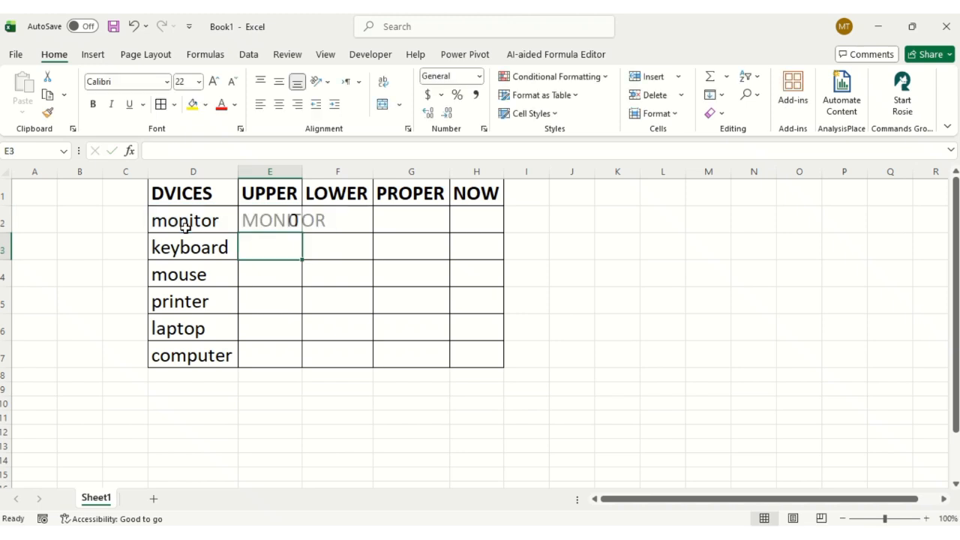
Step: Autofit column E to its contents and fill the UPPER formula from E2 down to E7
double_click(301, 171)
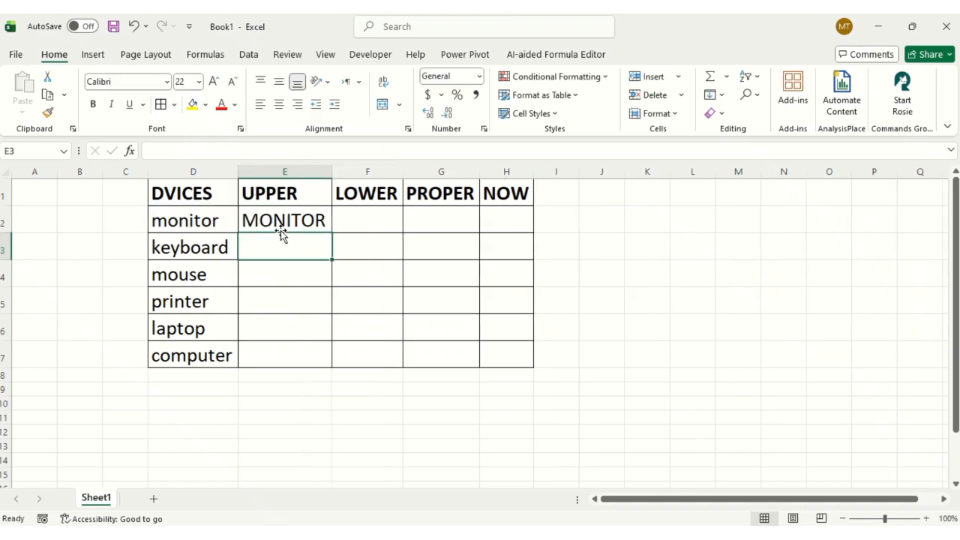
left_click(320, 228)
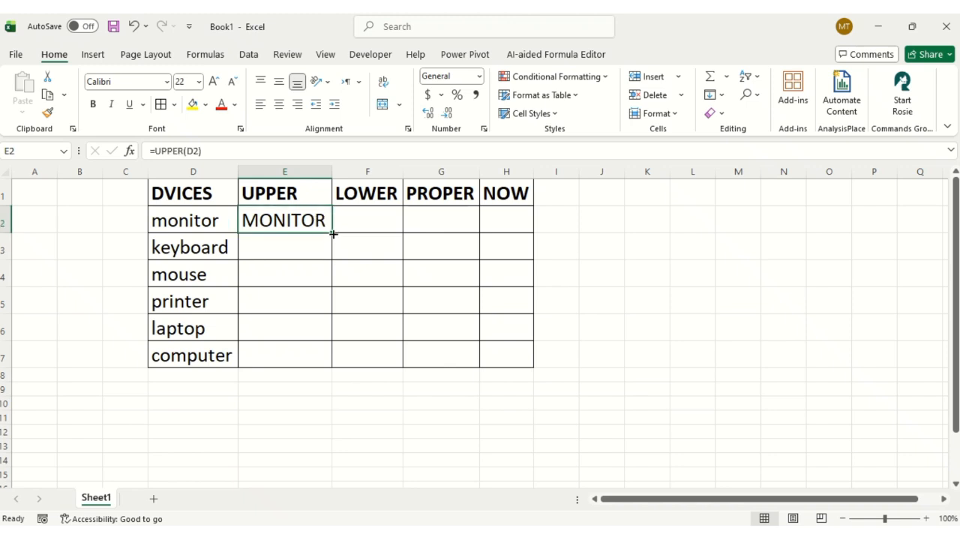
left_click_drag(333, 234, 321, 364)
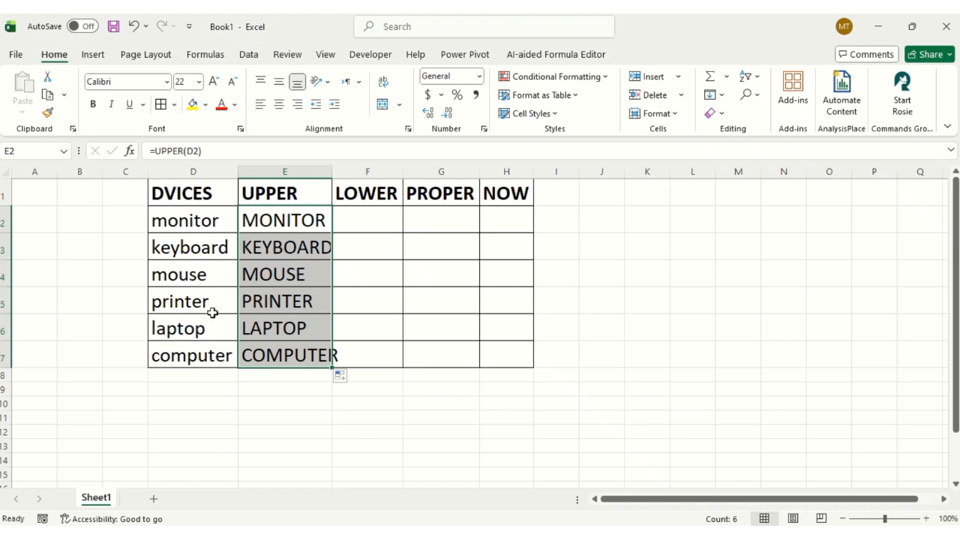
Step: Enter the formula =LOWER(D2) in cell F2 under the LOWER header
left_click(350, 217)
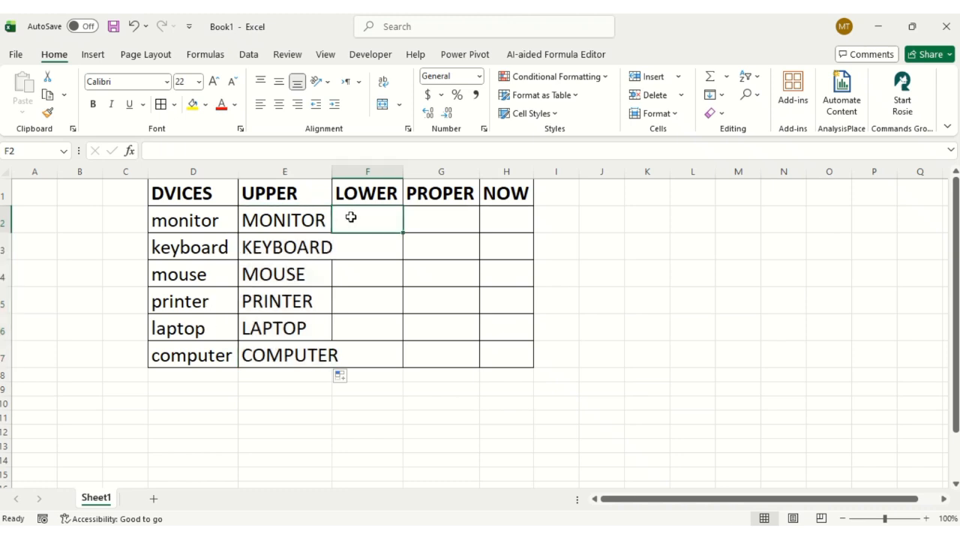
type("=LO")
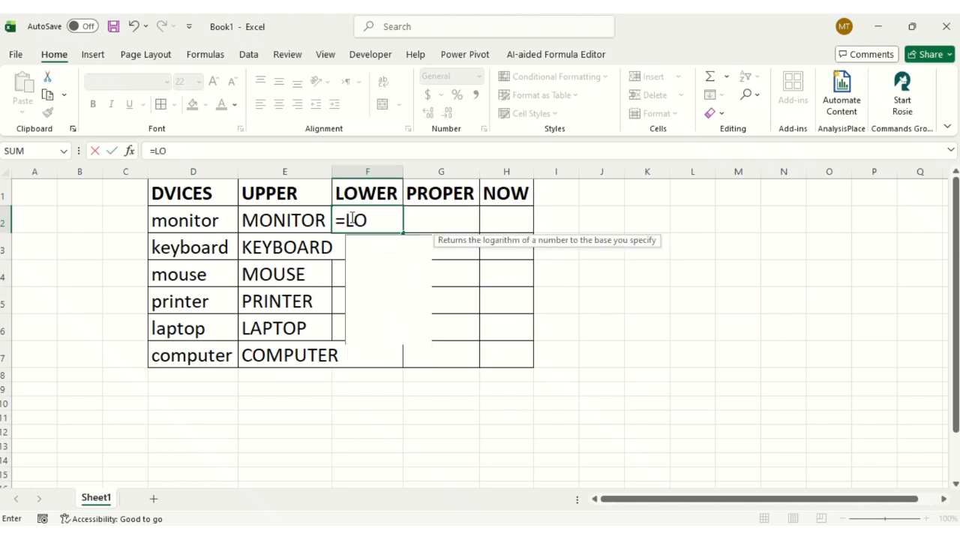
type("WER(")
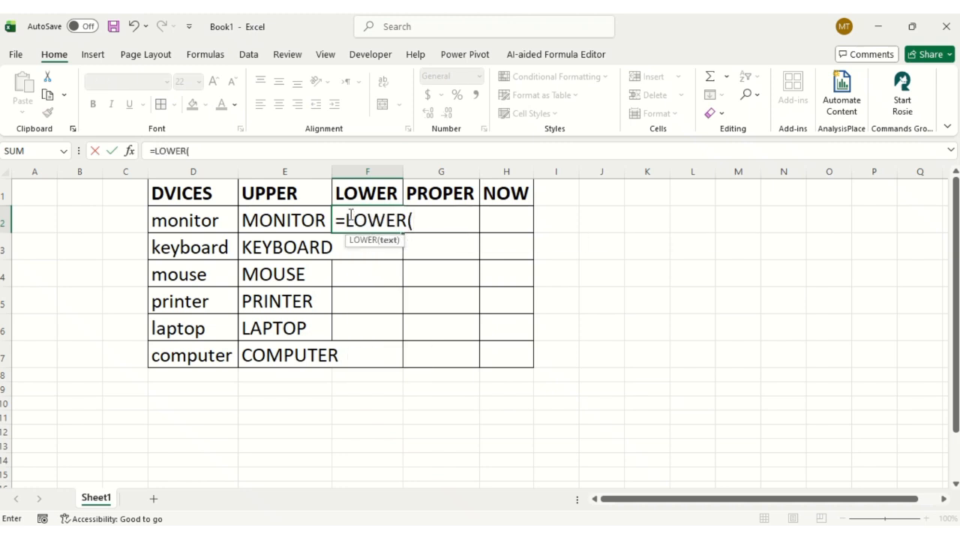
left_click(194, 222)
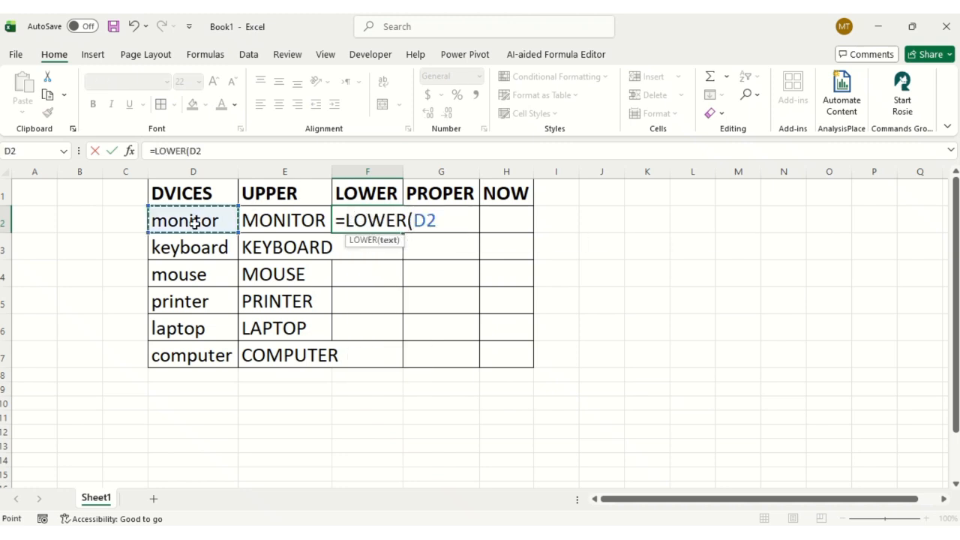
type(")")
key("Return")
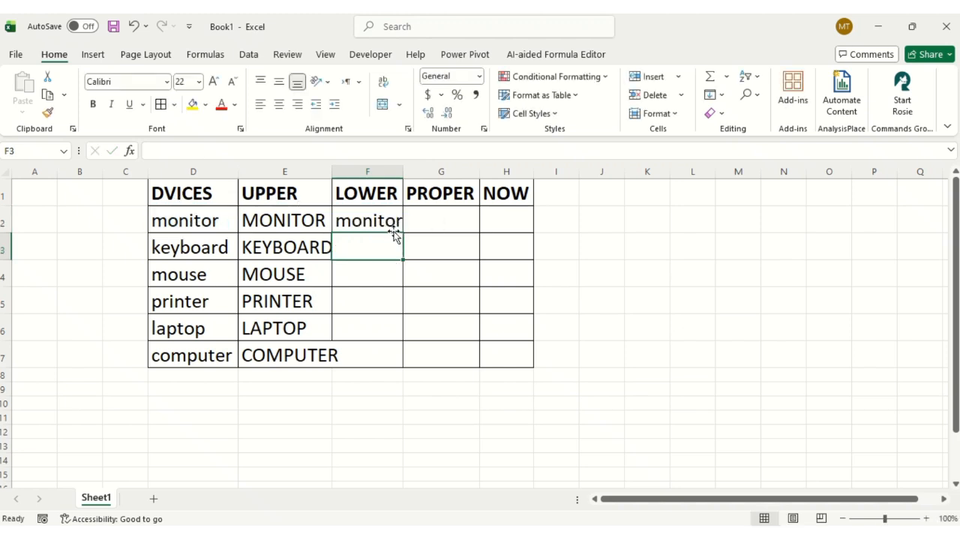
Step: Edit the formula in F2 so it references the uppercase text, making it =LOWER(E2)
double_click(372, 216)
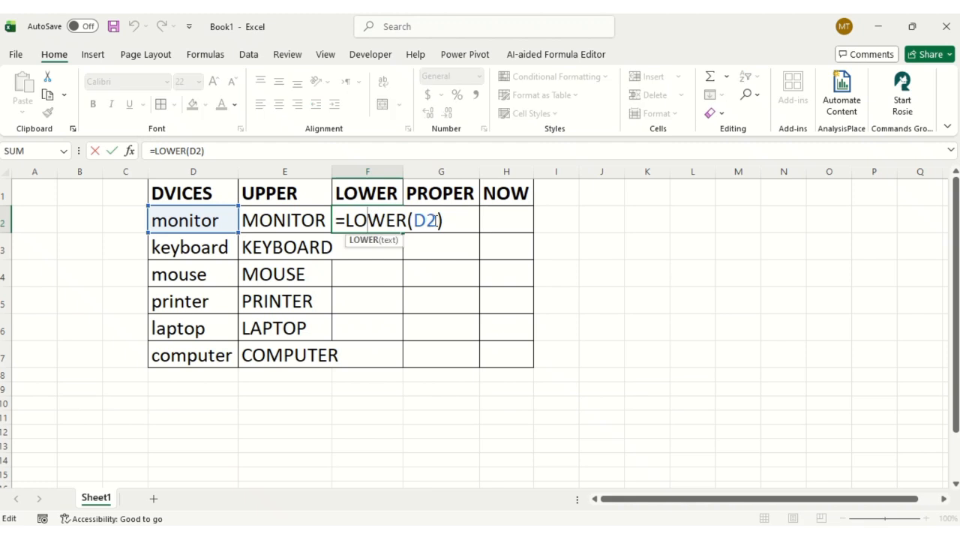
left_click(435, 221)
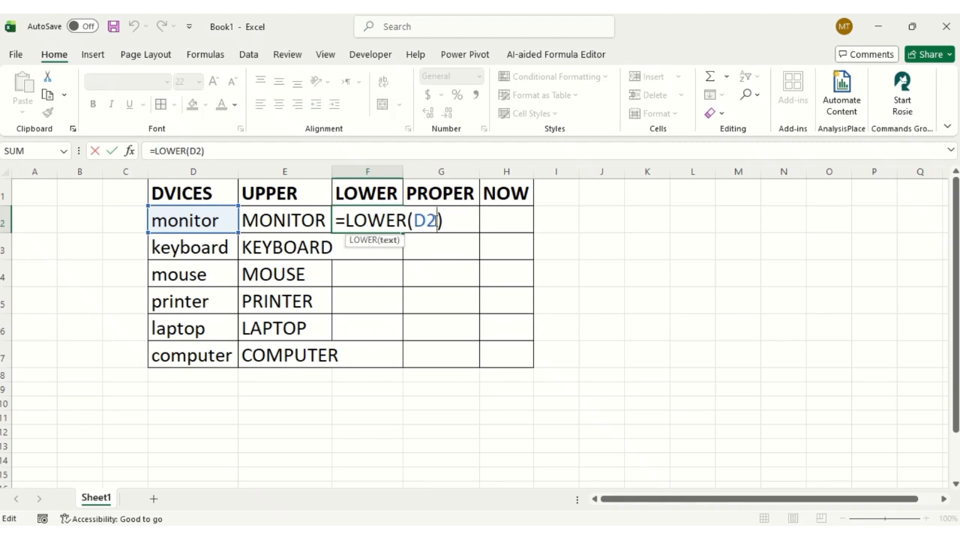
key("BackSpace")
key("BackSpace")
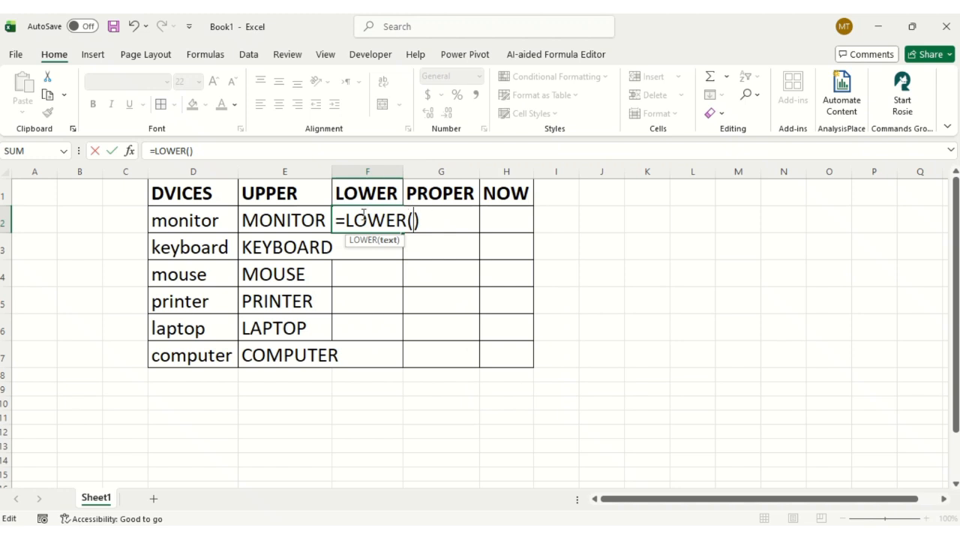
left_click(301, 217)
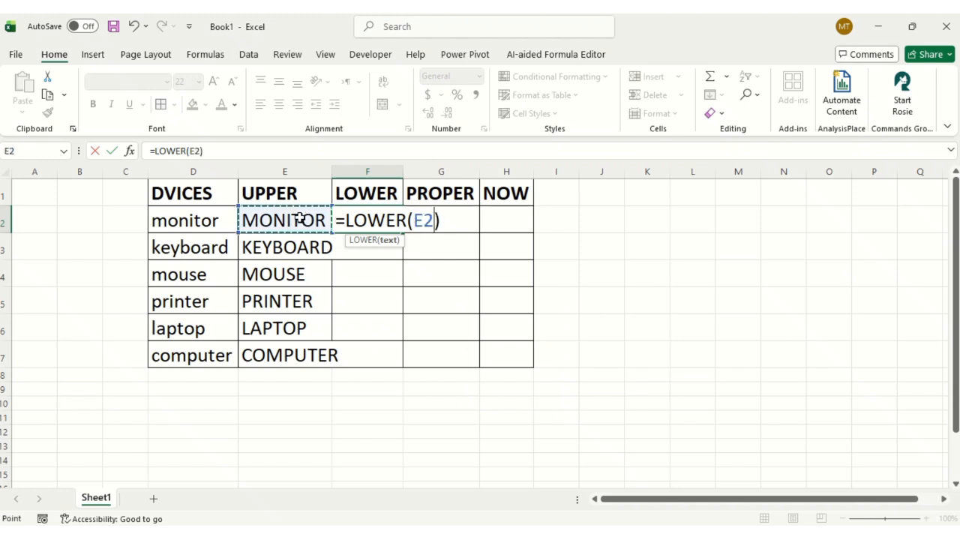
key("Return")
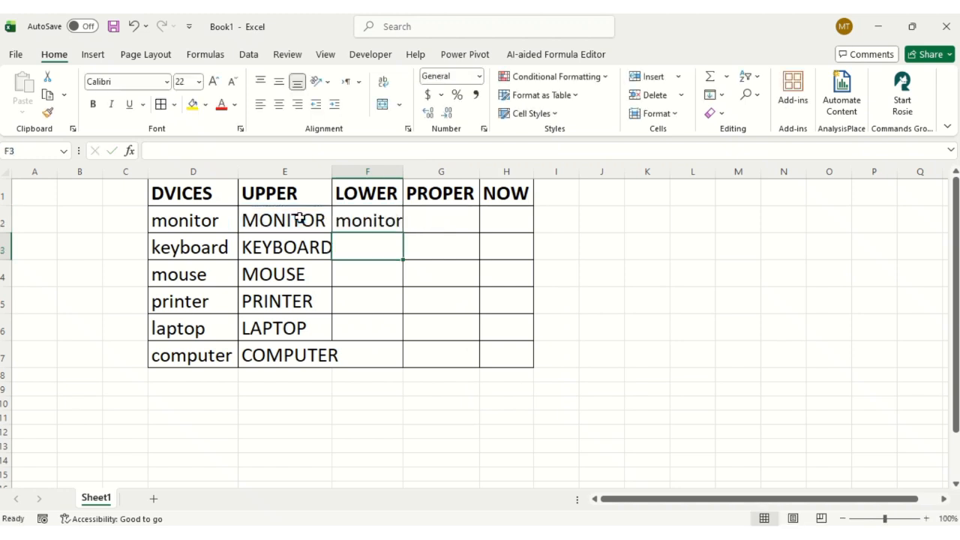
Step: Fill the LOWER formula from F2 down to F7 and autofit column F to its contents
left_click(377, 213)
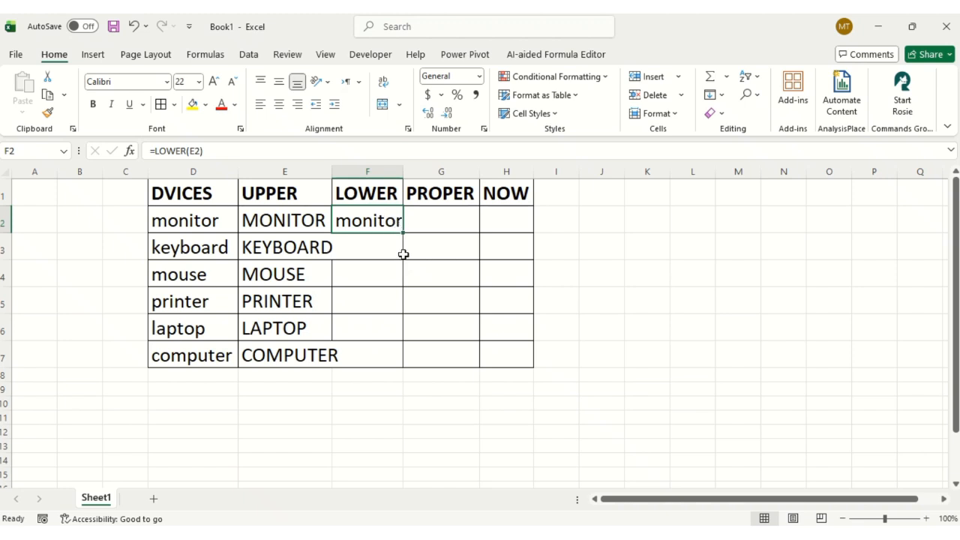
left_click_drag(405, 233, 399, 357)
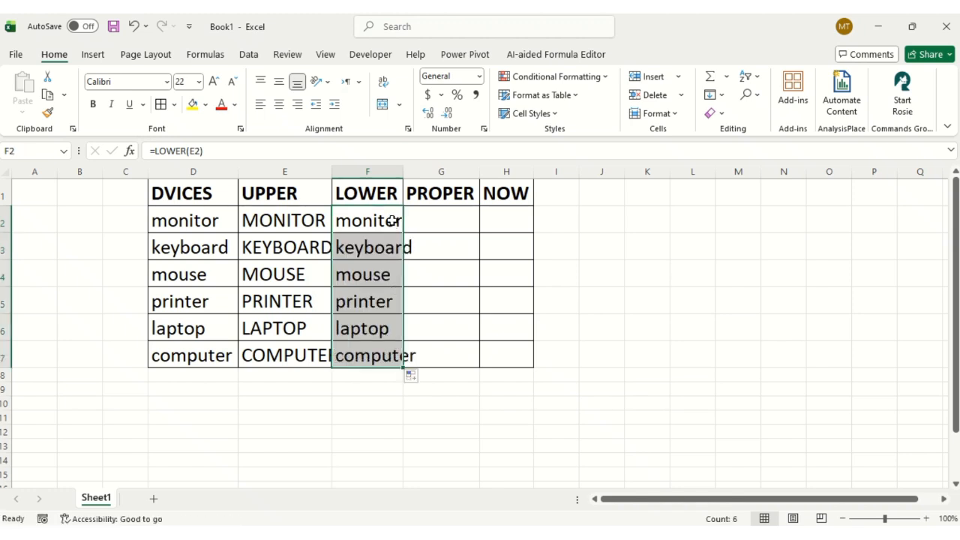
double_click(403, 172)
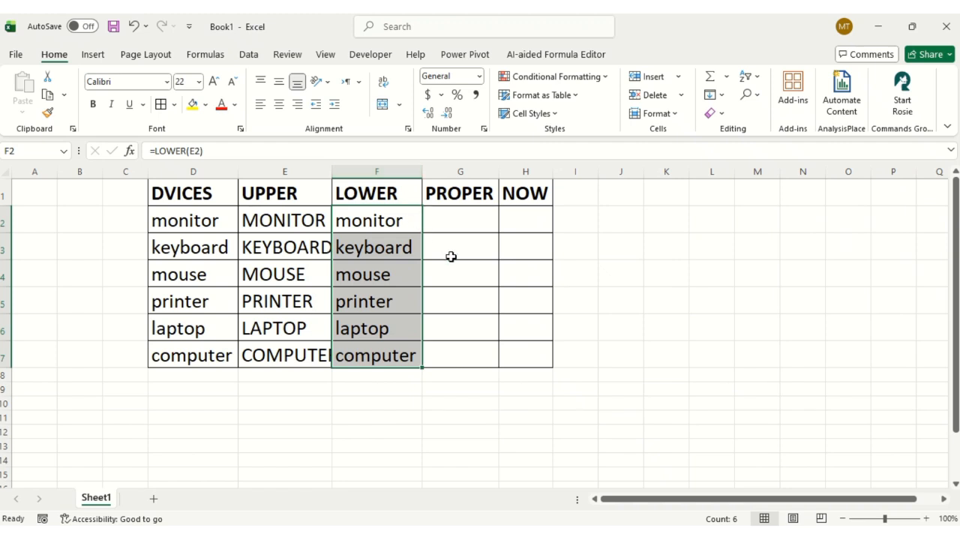
Step: Enter the formula =PROPER(E2) in cell G2 under the PROPER header
left_click(445, 215)
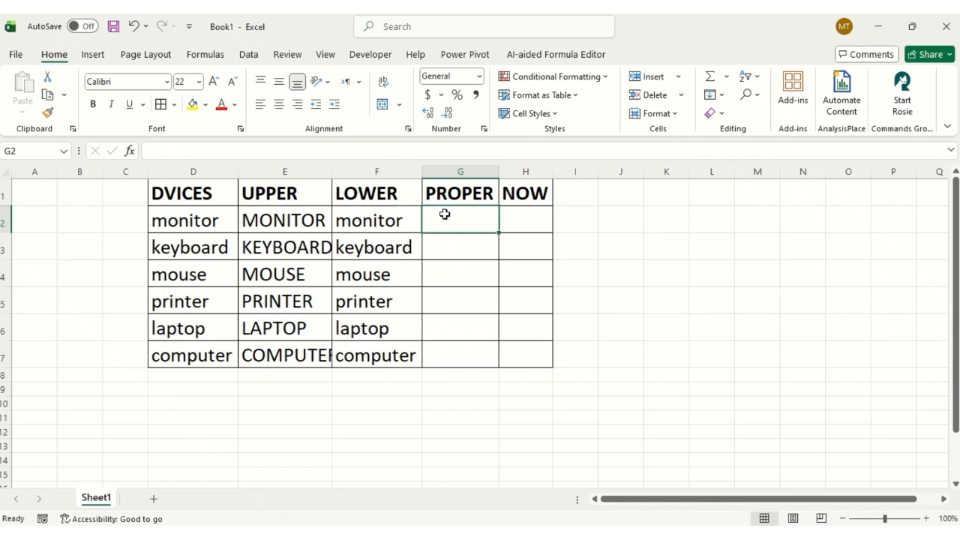
type("=PROPE")
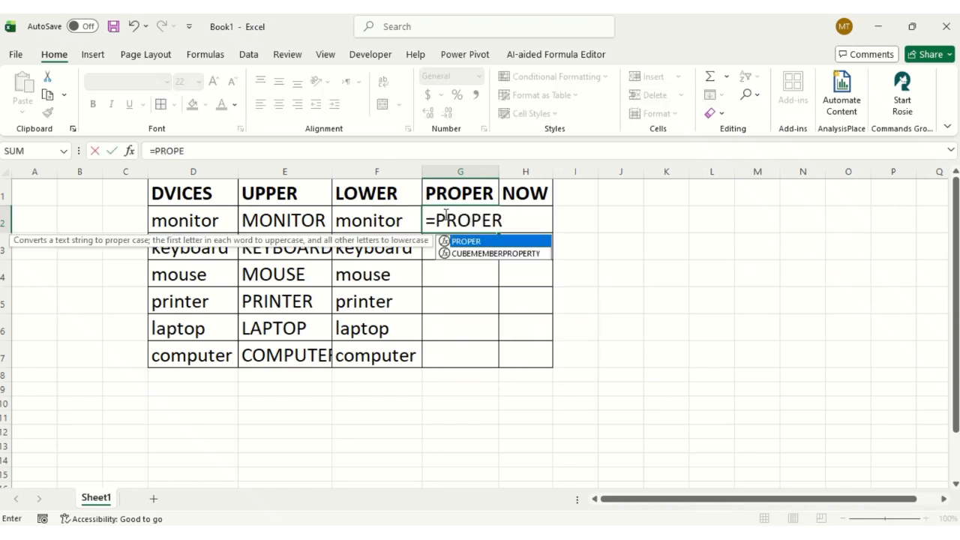
type("R(")
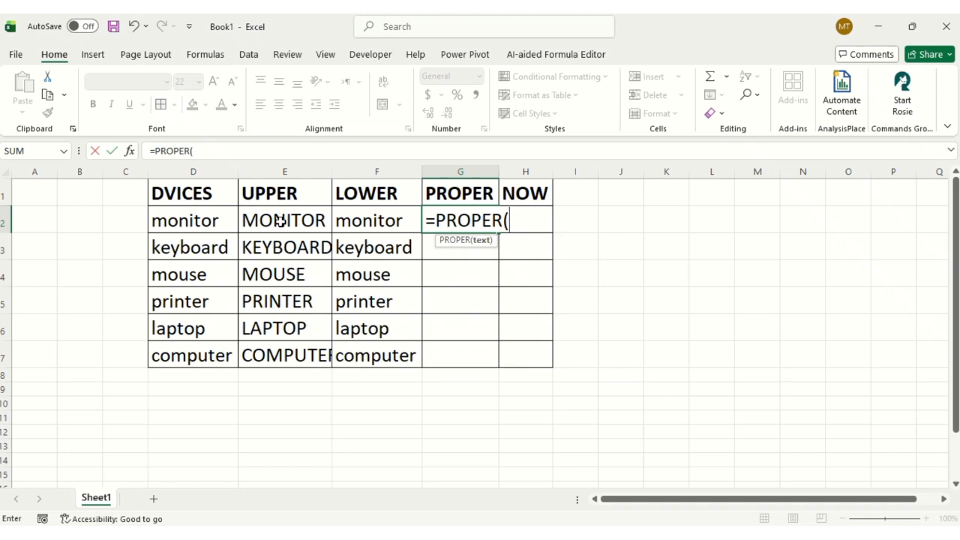
left_click(279, 220)
type(")")
key("Return")
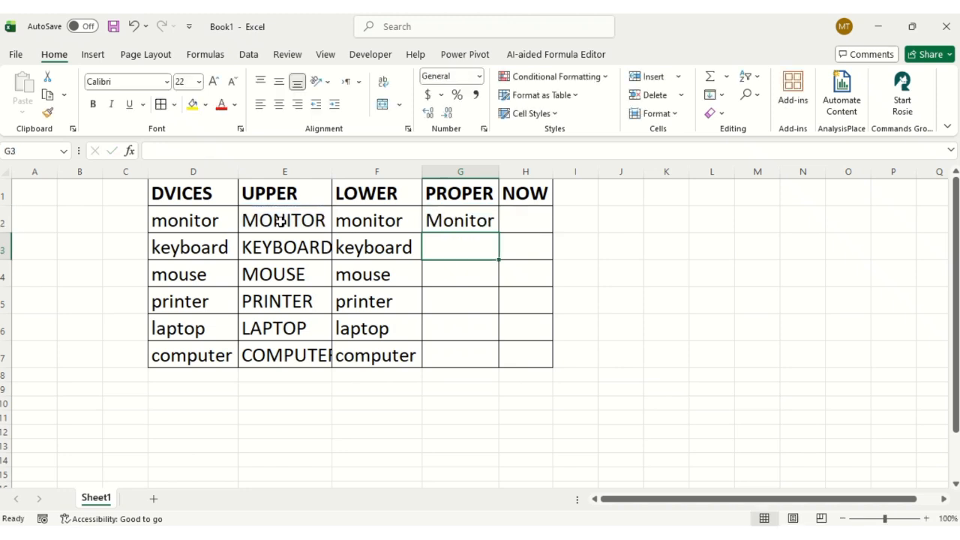
Step: Fill the PROPER formula from G2 down to G7 and autofit column G to its contents
left_click(440, 216)
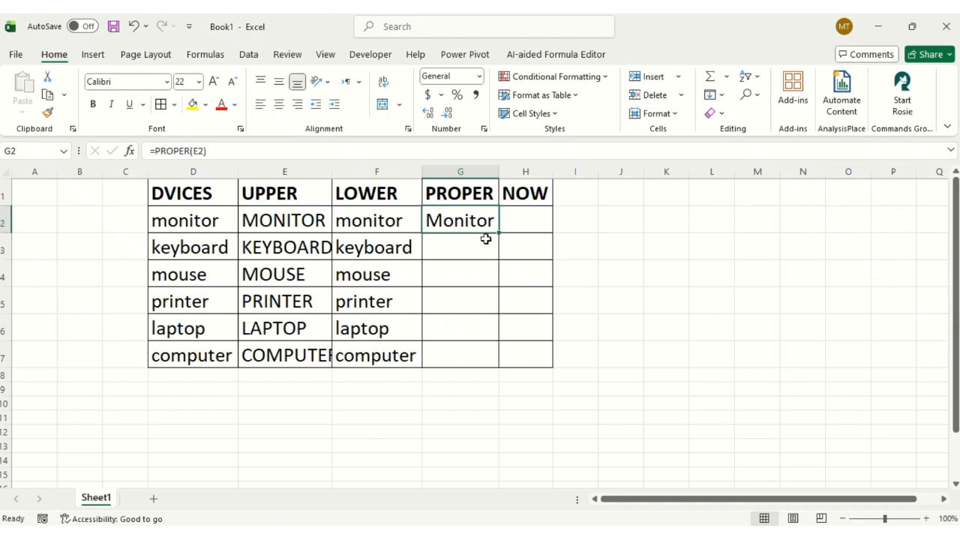
left_click_drag(498, 234, 492, 367)
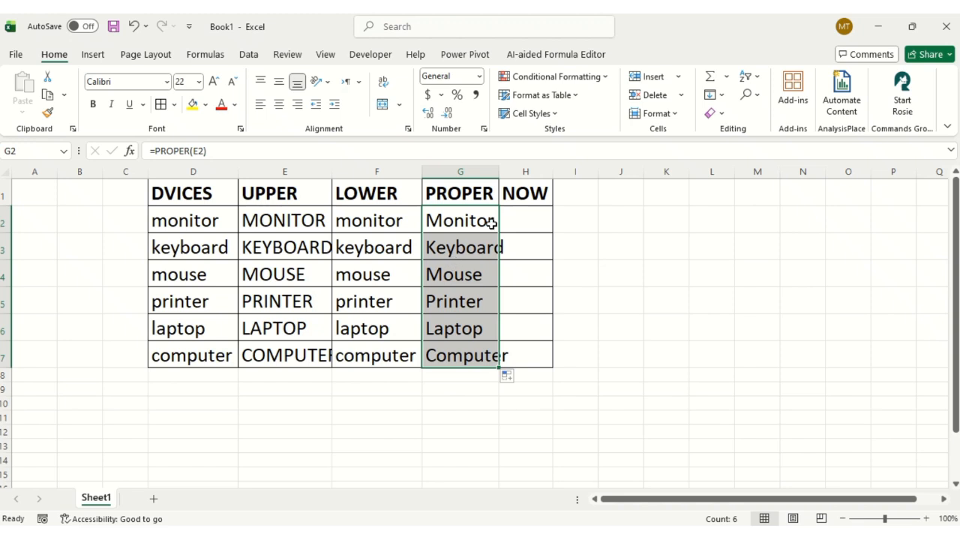
double_click(496, 175)
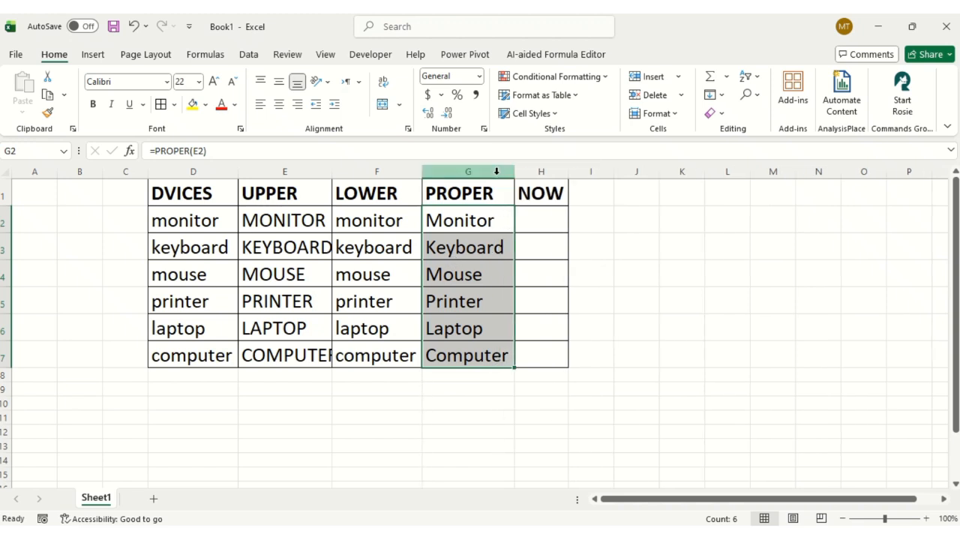
Step: Enter the formula =NOW() in cell H2 to insert the current date and time
left_click(536, 215)
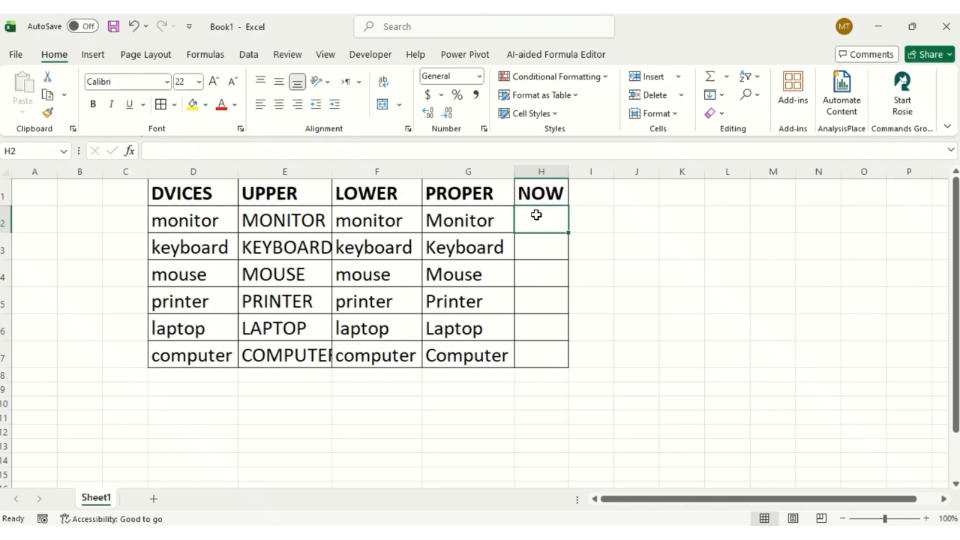
type("=NOW")
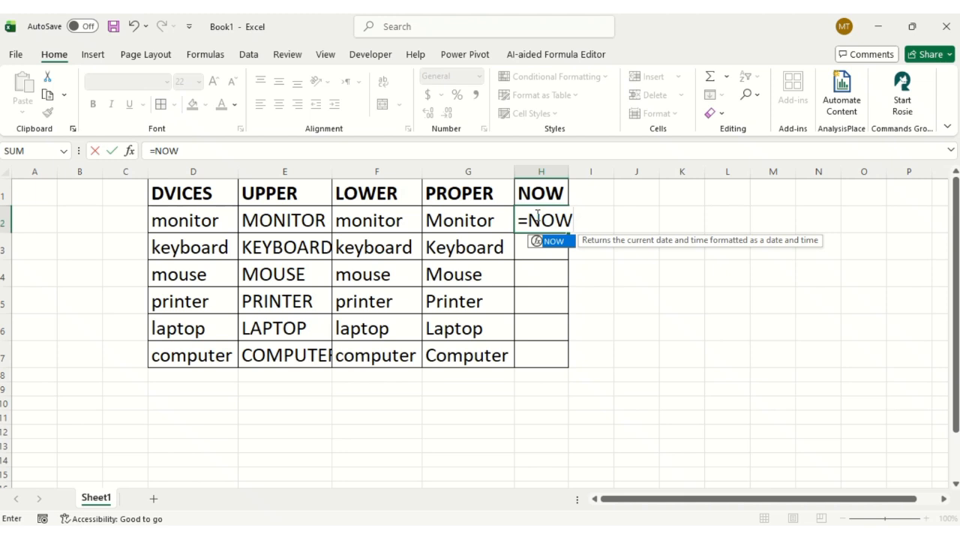
type("()")
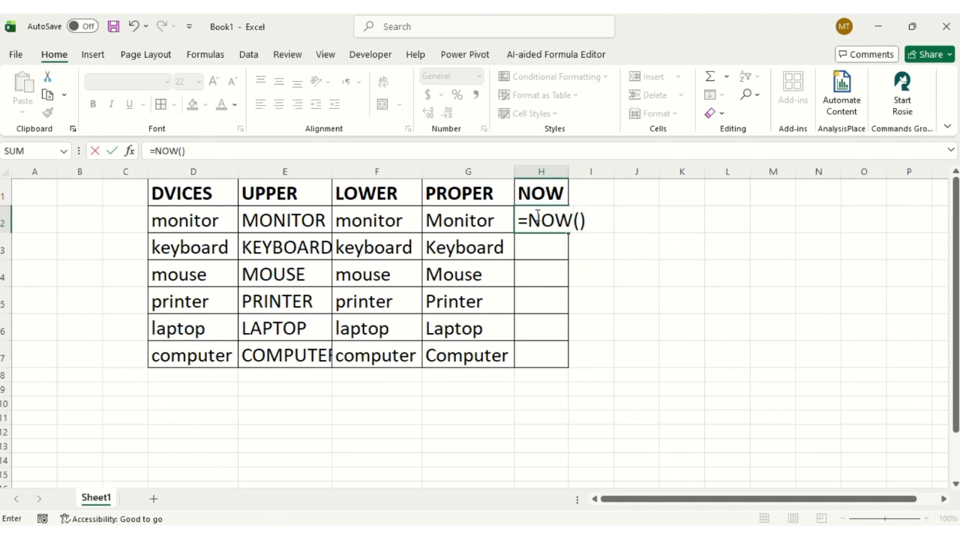
key("Return")
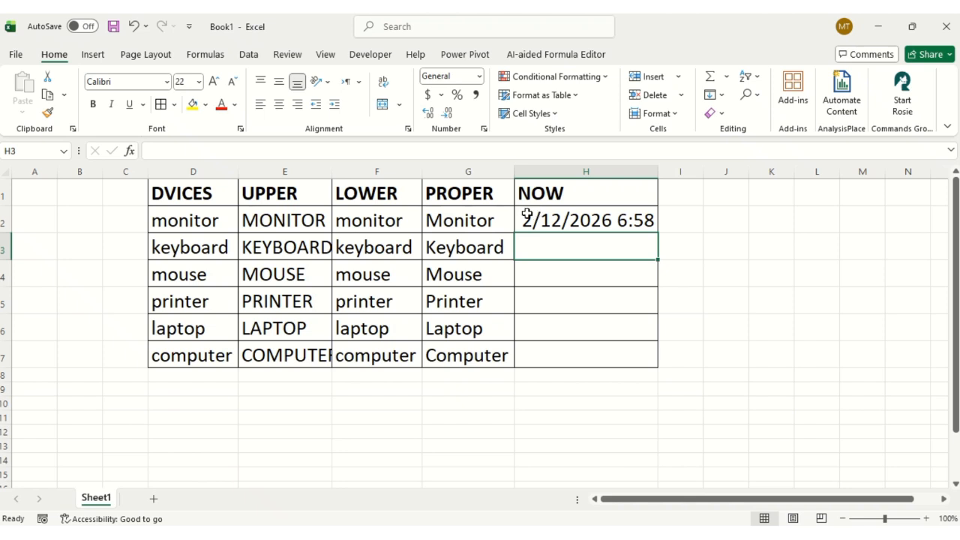